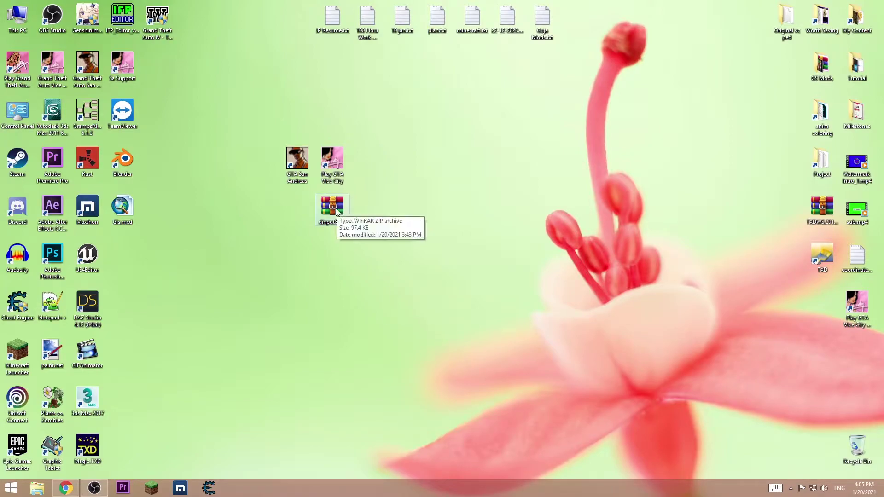
- Move dinput8.zip down the desktop, then drag DINPUT8.DLL out of the archive onto the desktop
left_click_drag(321, 209, 391, 258)
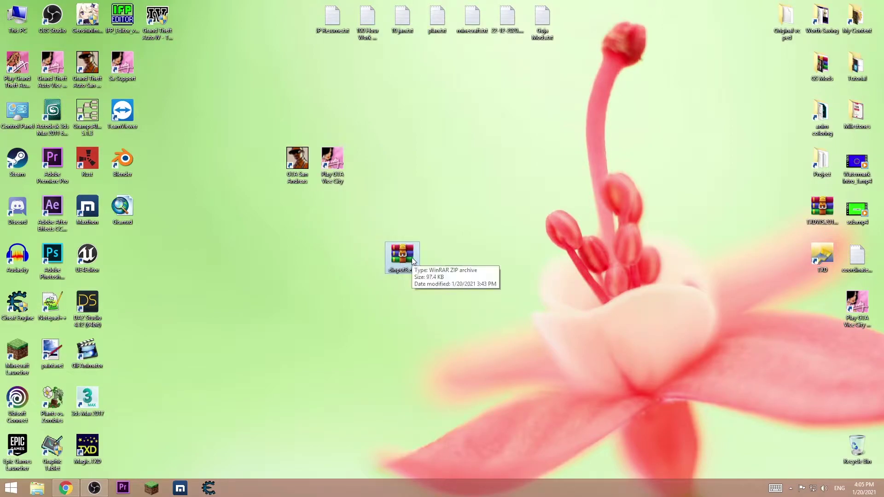
double_click(399, 267)
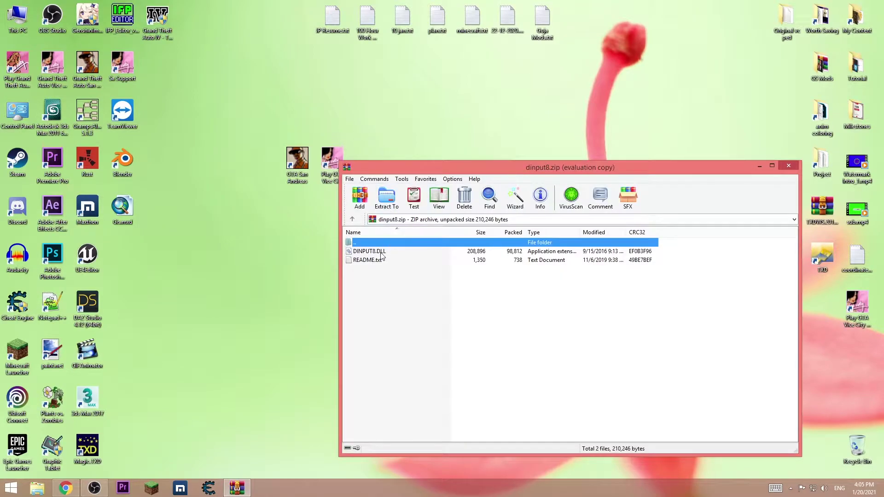
left_click_drag(381, 256, 275, 275)
left_click(789, 165)
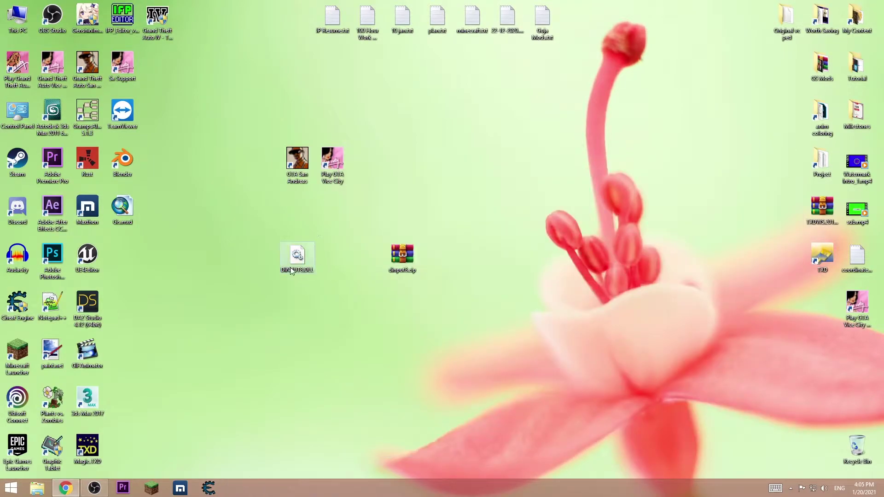
right_click(303, 165)
left_click(342, 185)
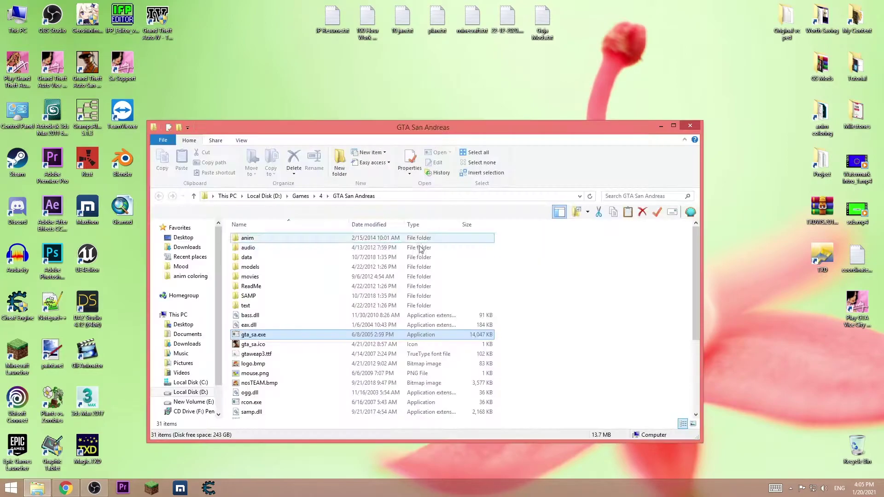
left_click_drag(398, 132, 519, 140)
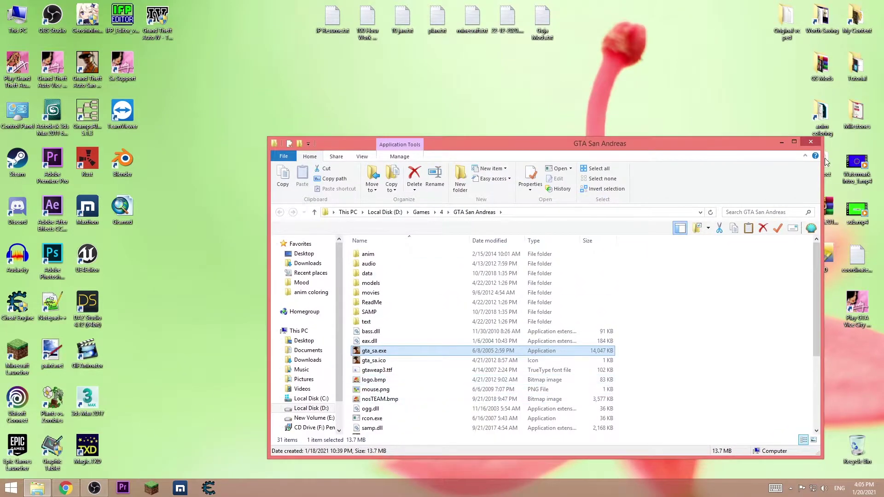
left_click(811, 142)
right_click(346, 164)
left_click(386, 191)
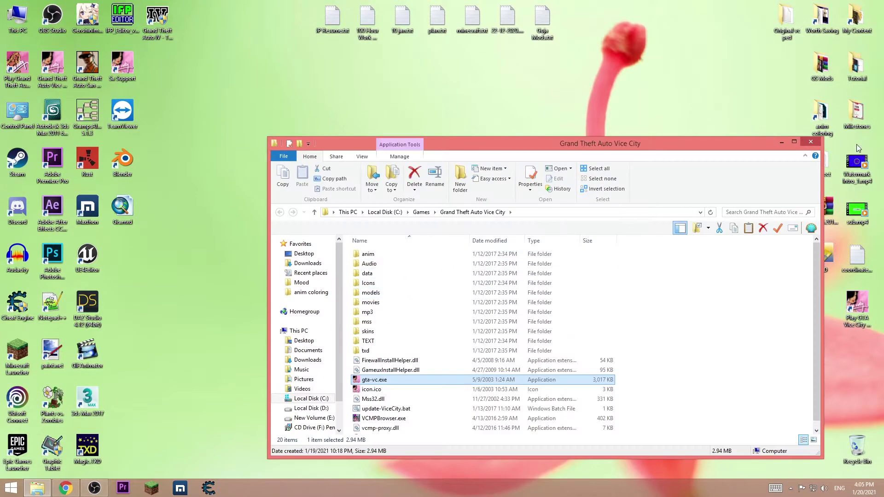
key("alt+F4")
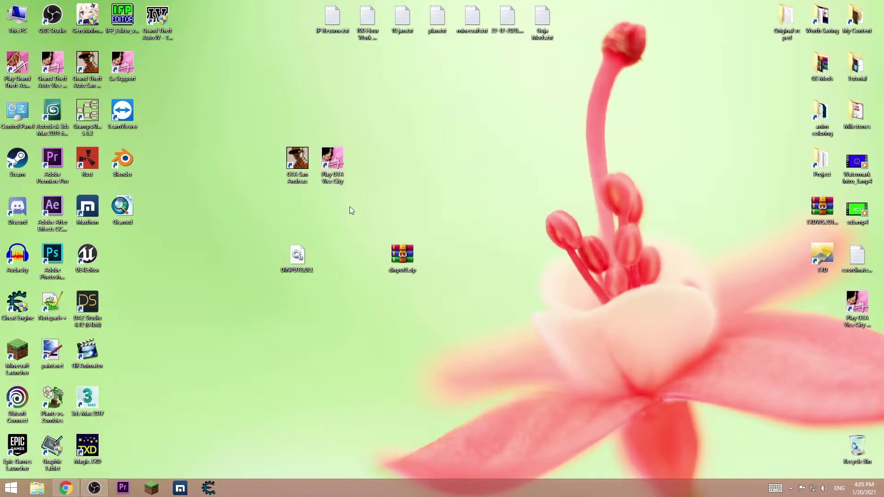
- Launch GTA San Andreas, then paste DINPUT8.DLL into its game folder and close the folder
double_click(298, 165)
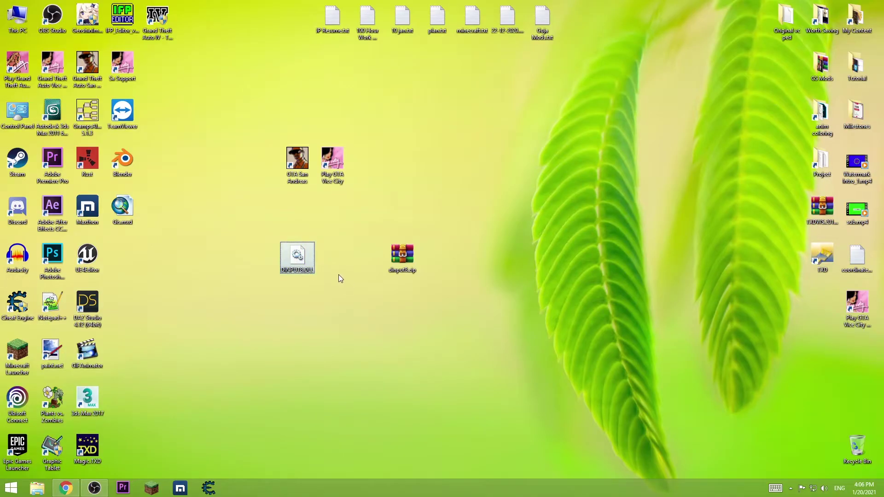
right_click(299, 156)
left_click(322, 178)
left_click_drag(673, 380, 700, 406)
key("ctrl+v")
left_click(810, 142)
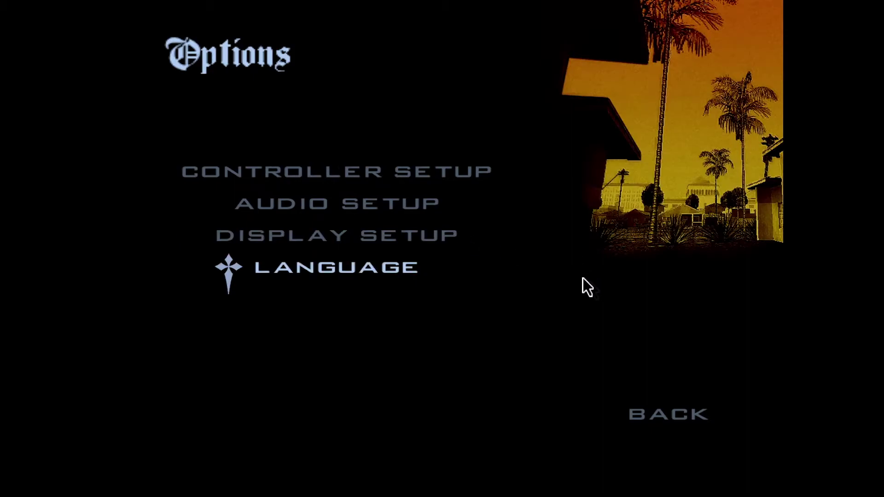
- Go back to the San Andreas main menu and quit the game to the desktop
left_click(689, 431)
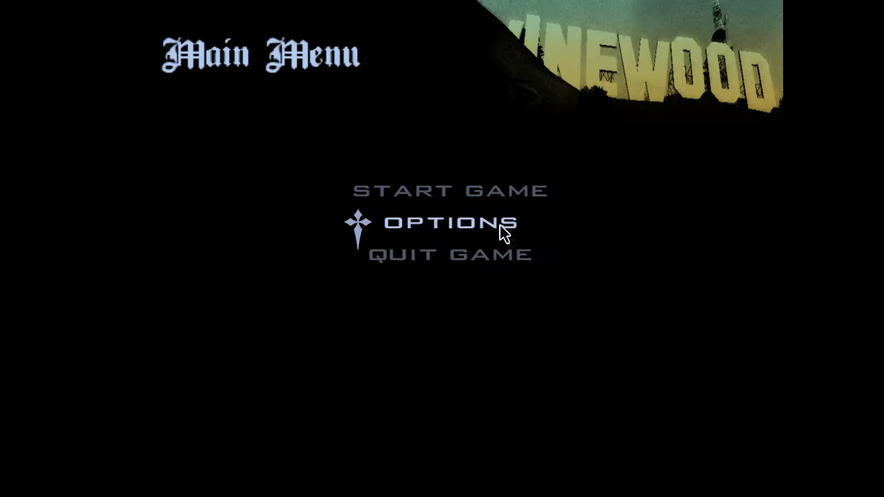
left_click(562, 263)
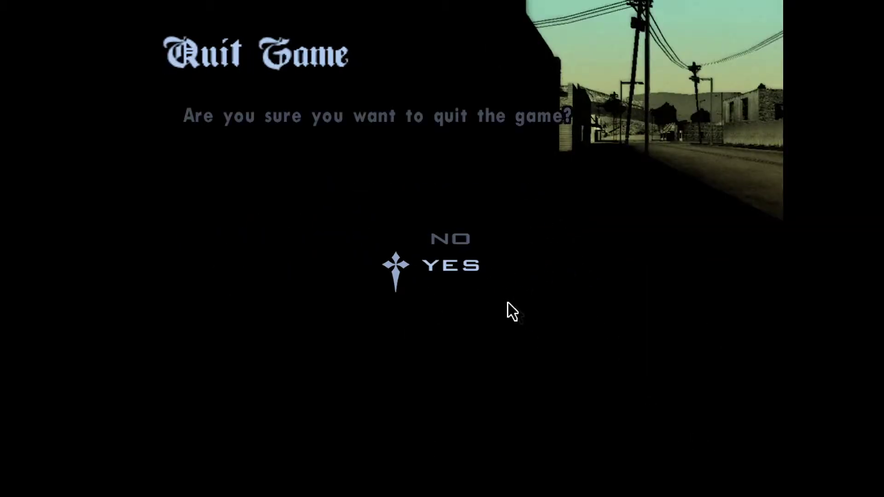
left_click(451, 265)
left_click_drag(413, 199, 476, 230)
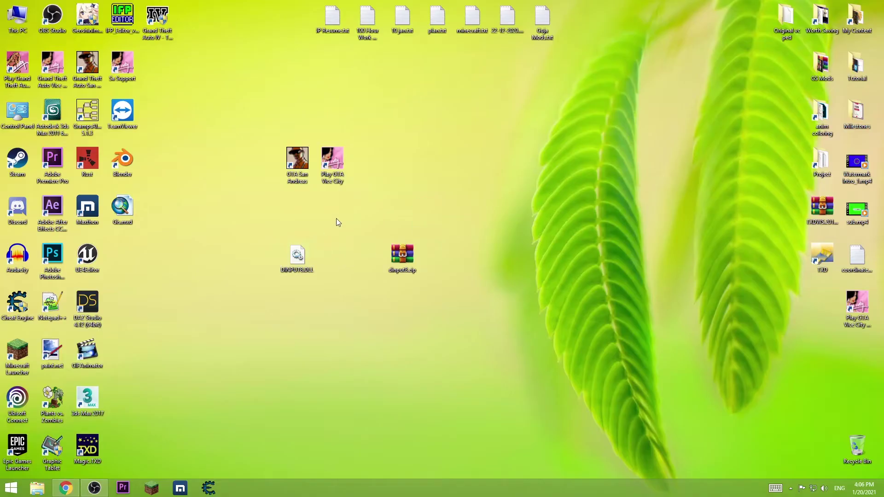
- Launch GTA Vice City, then paste DINPUT8.DLL into its game folder and close the folder
double_click(343, 181)
right_click(340, 169)
left_click(382, 187)
key("ctrl+v")
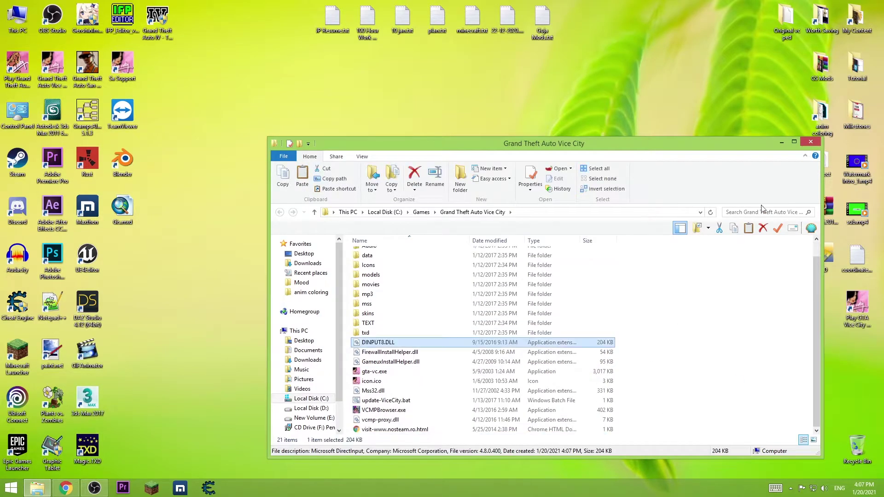
left_click(810, 142)
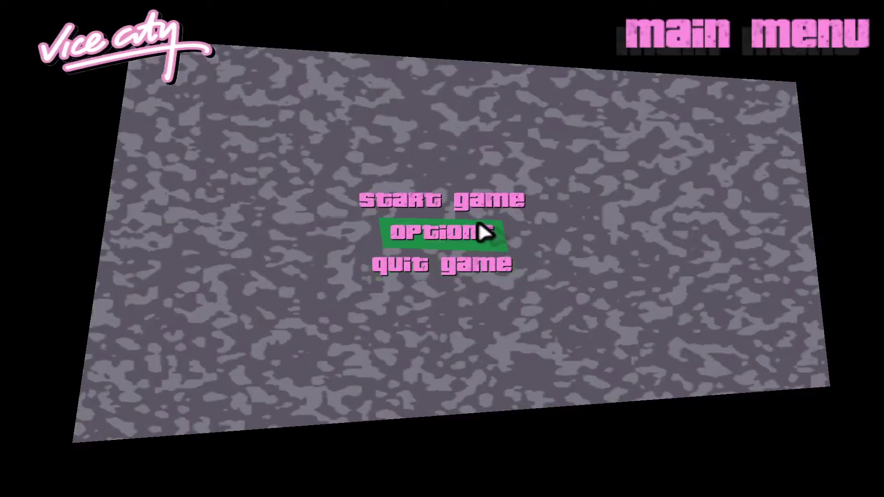
- Check the Vice City options, return to the main menu and quit the game
left_click(479, 226)
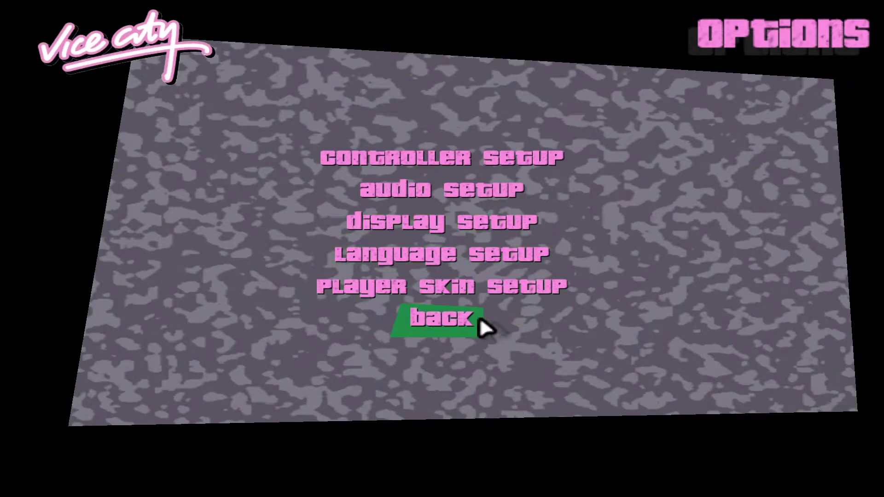
left_click(468, 322)
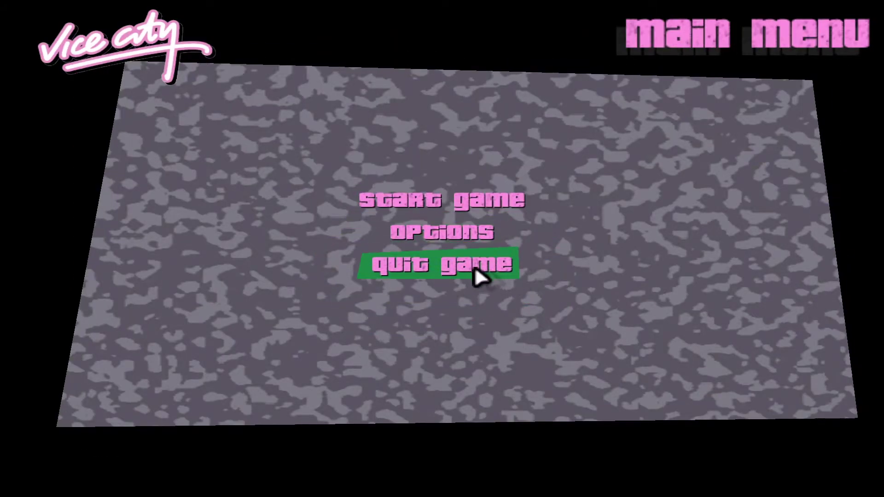
left_click(474, 266)
left_click(444, 274)
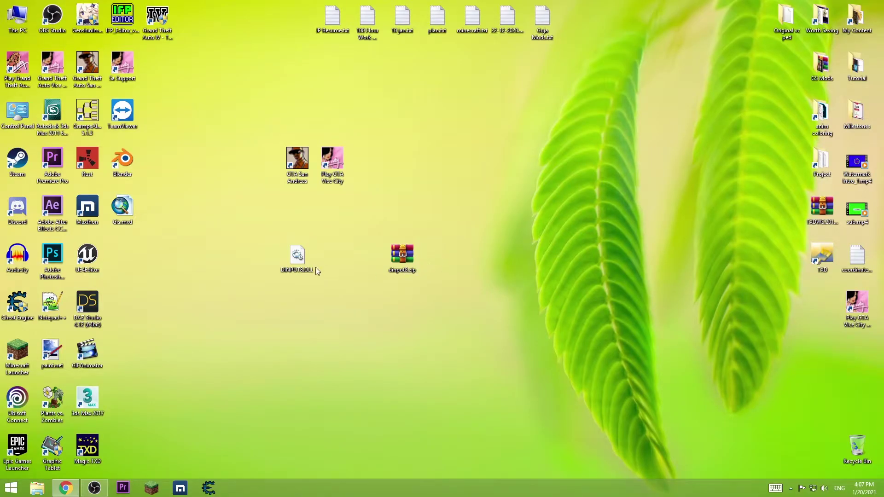
- Permanently delete the desktop copy of DINPUT8.DLL
left_click_drag(361, 260, 367, 273)
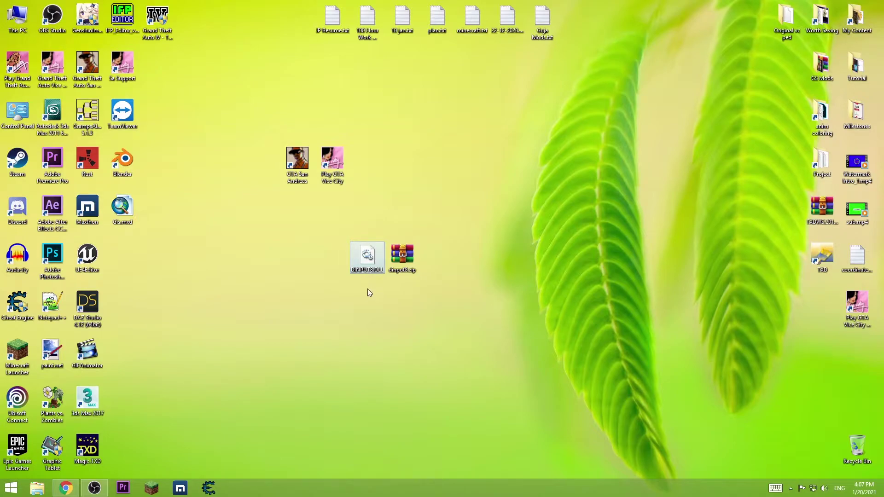
key("shift+Delete")
key("Return")
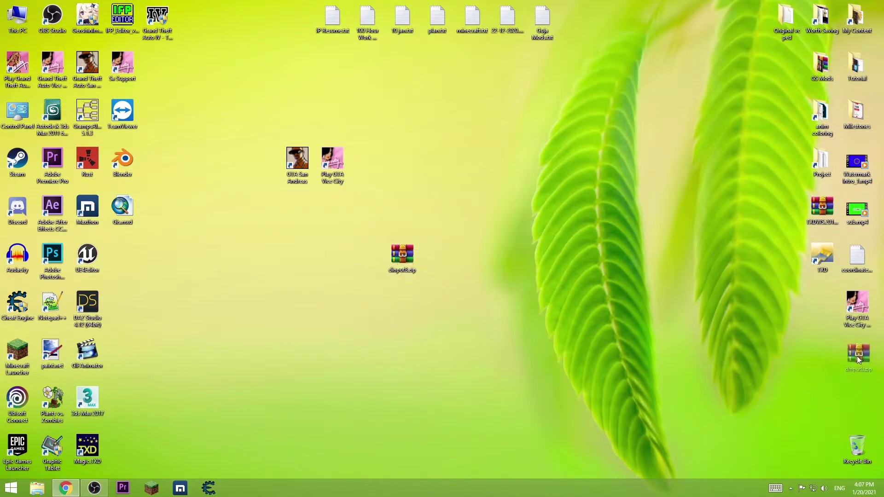
- Move dinput8.zip to the right edge and create a new text document on the desktop
left_click_drag(855, 355, 855, 355)
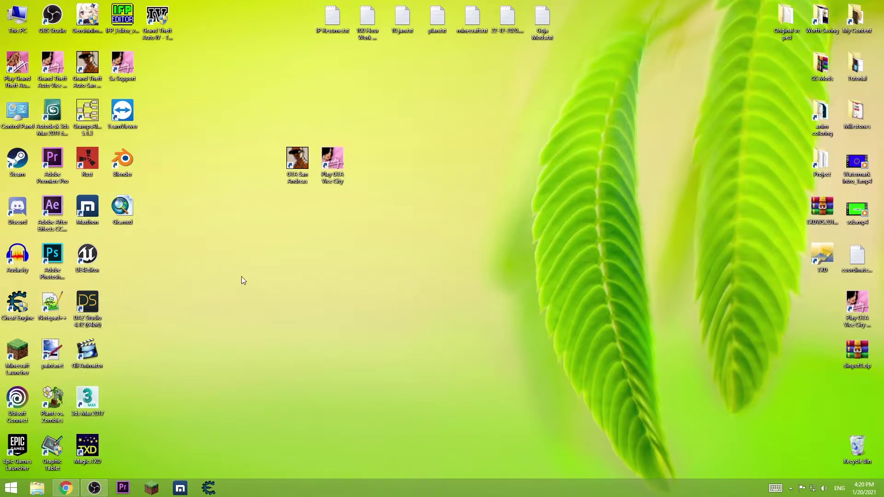
right_click(241, 276)
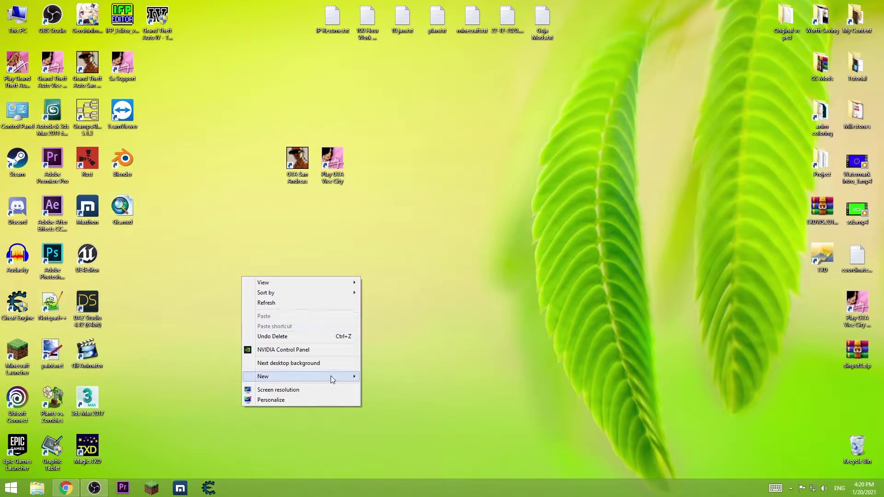
mouse_move(331, 375)
left_click(398, 356)
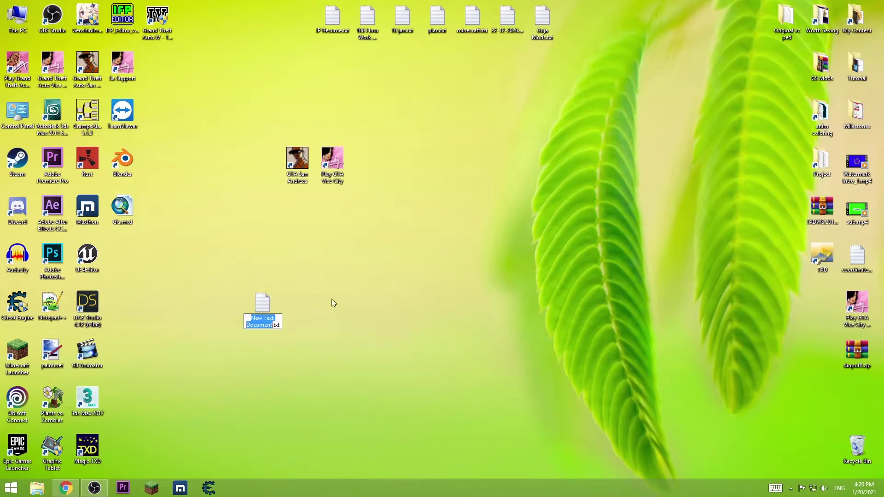
key("Return")
double_click(266, 306)
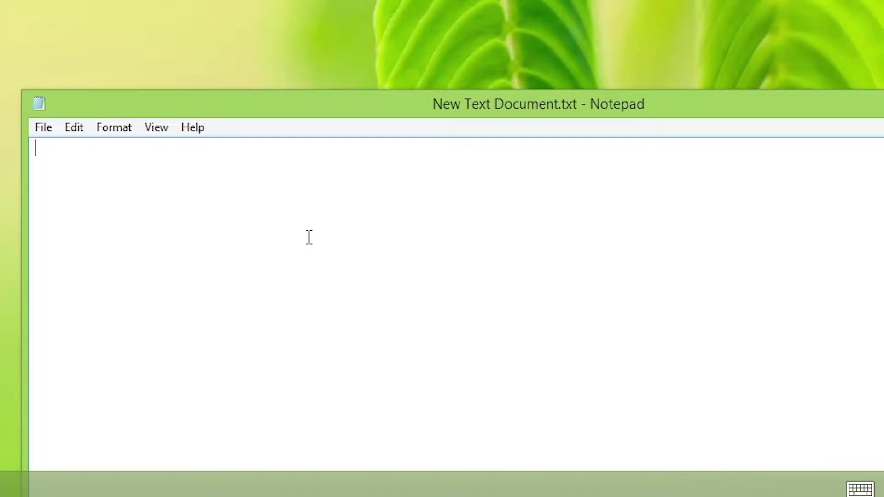
type("@echo off")
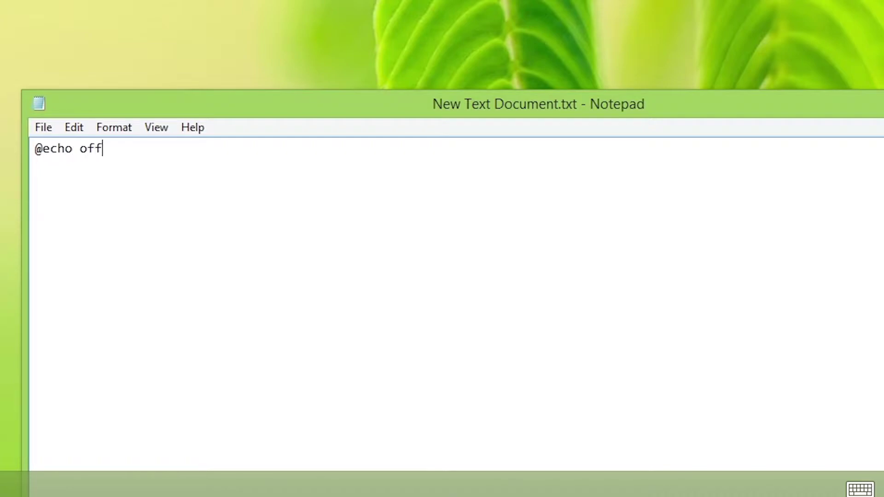
key("Return")
type("start /affinity 1")
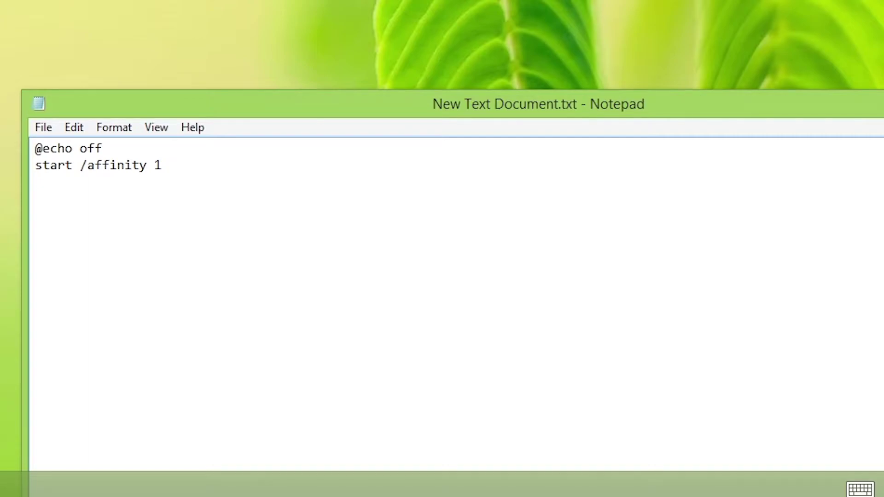
- Copy the name gta_sa.exe from the San Andreas folder and paste it after the start command
right_click(297, 161)
left_click(327, 184)
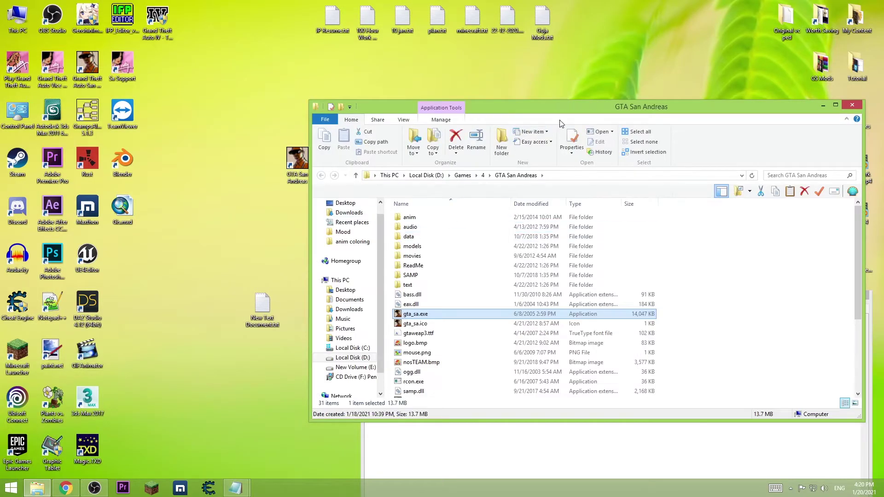
left_click_drag(558, 119, 819, 157)
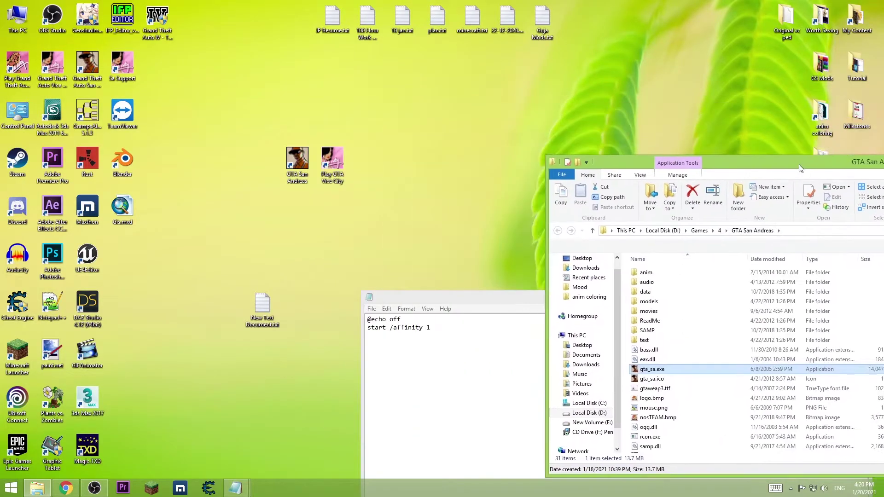
left_click(681, 358)
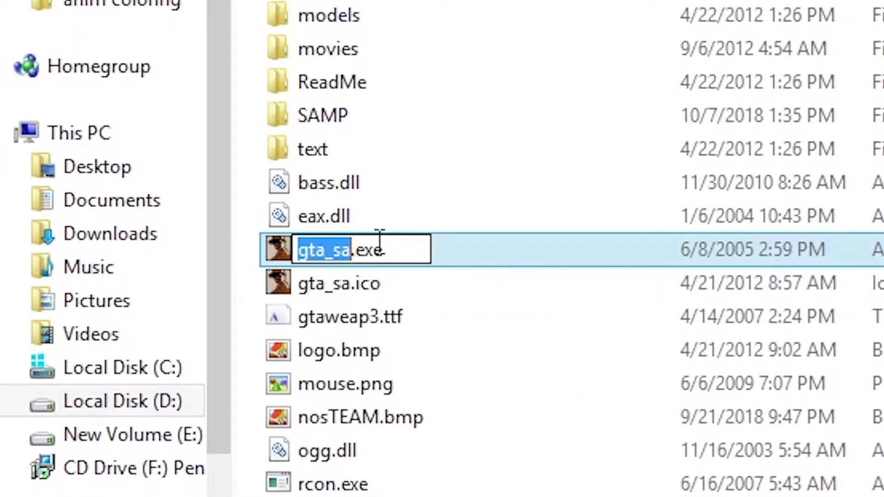
left_click_drag(685, 356, 653, 361)
key("ctrl+c")
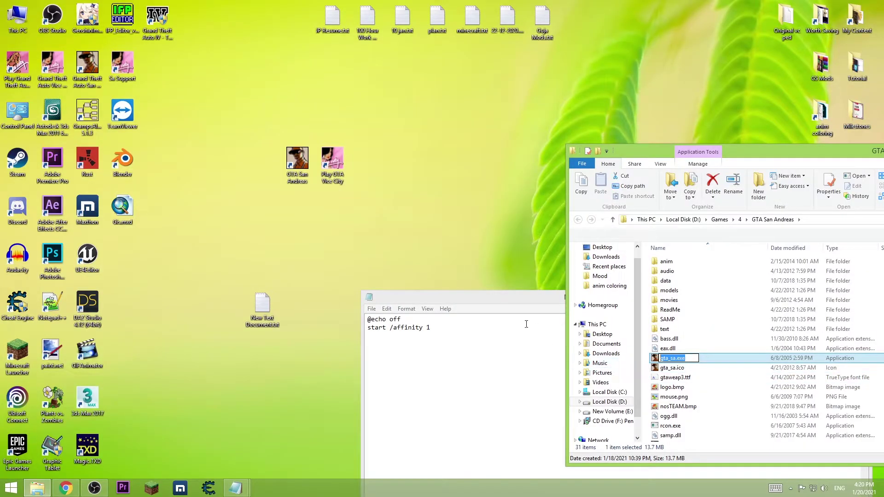
left_click(513, 339)
key("ctrl+v")
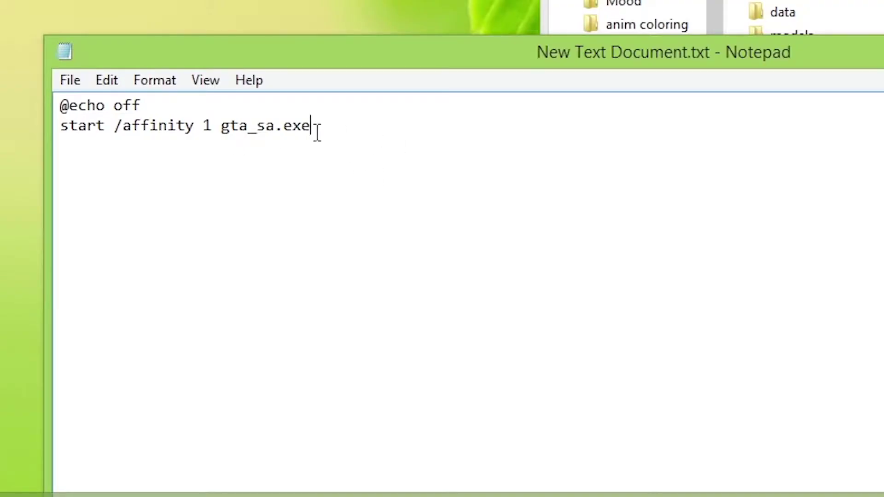
- Save the script as 'gta .bat' with Save as type set to All Files (*.*)
left_click(69, 80)
left_click(137, 180)
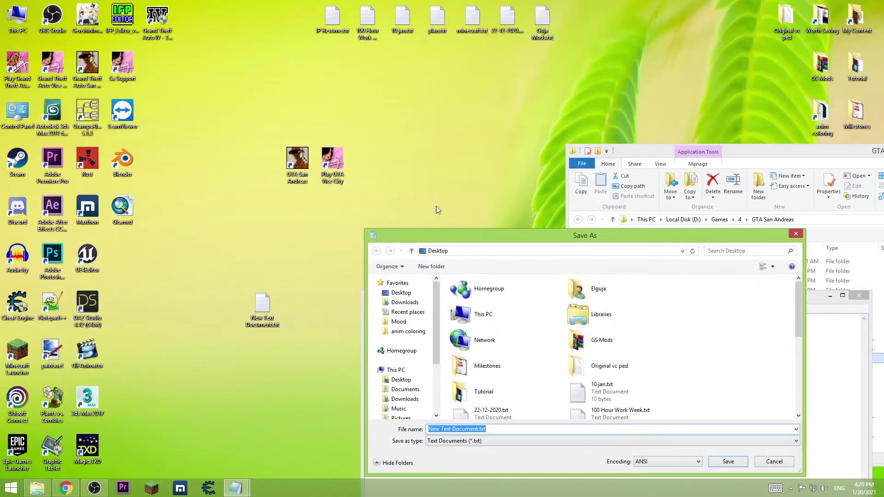
left_click(483, 441)
left_click(460, 456)
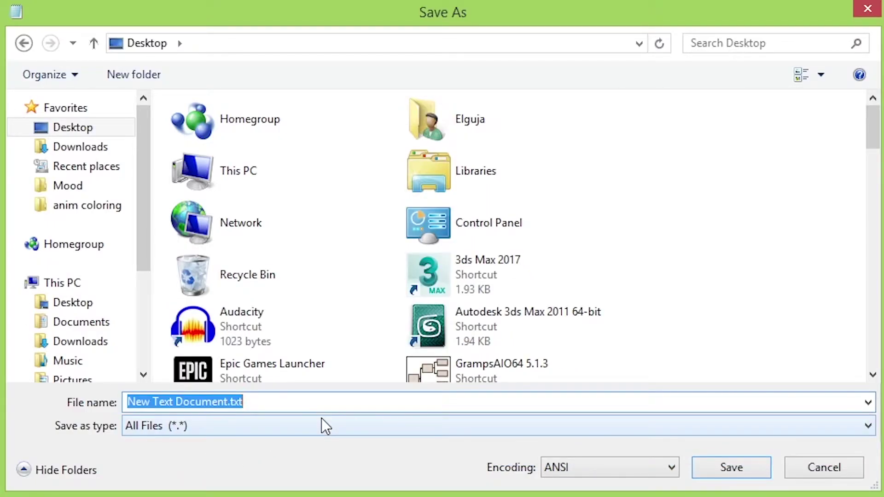
type("gta .bat")
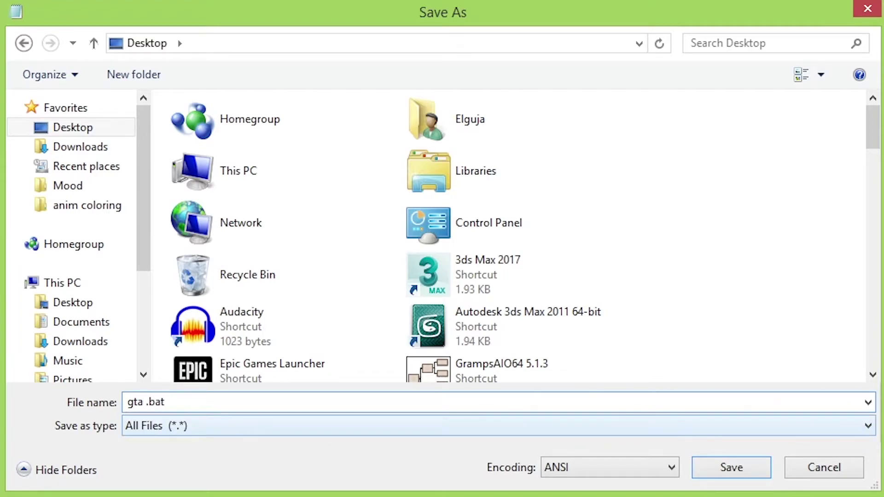
left_click(148, 403)
left_click_drag(148, 403, 203, 416)
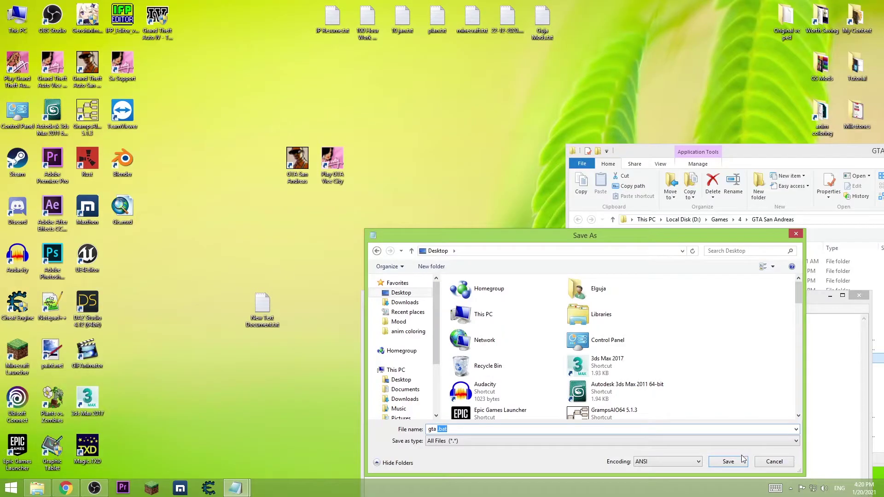
left_click(742, 458)
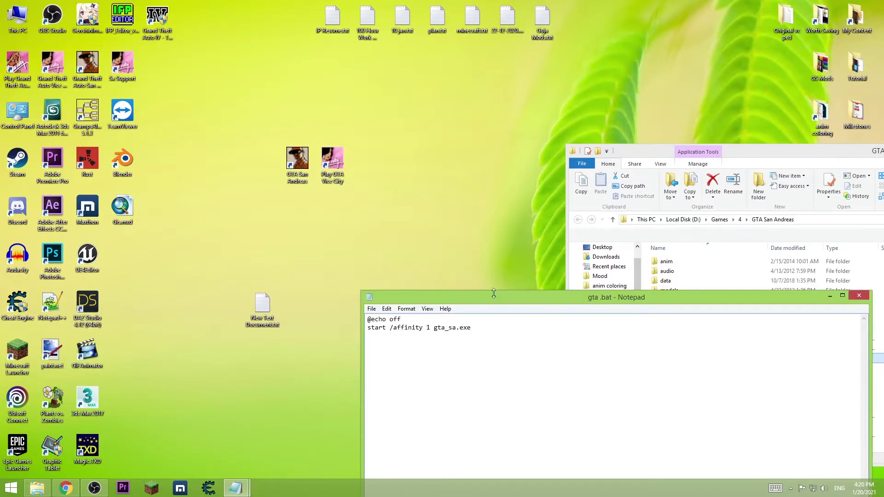
- Drag gta .bat from the desktop into the GTA San Andreas folder and close Notepad
left_click_drag(504, 297, 299, 297)
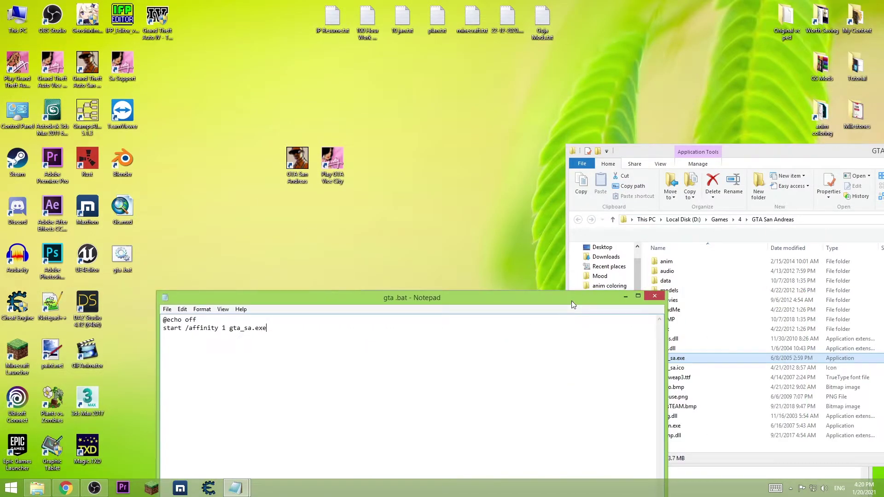
left_click(654, 297)
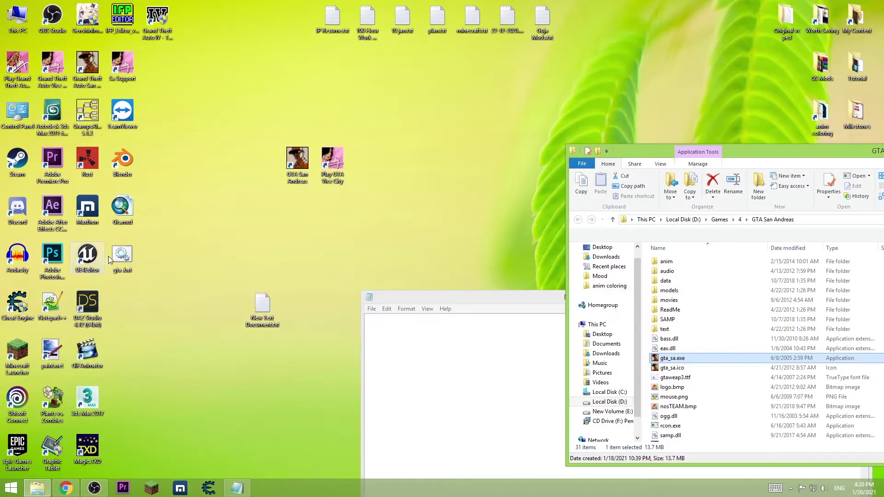
left_click_drag(109, 256, 880, 341)
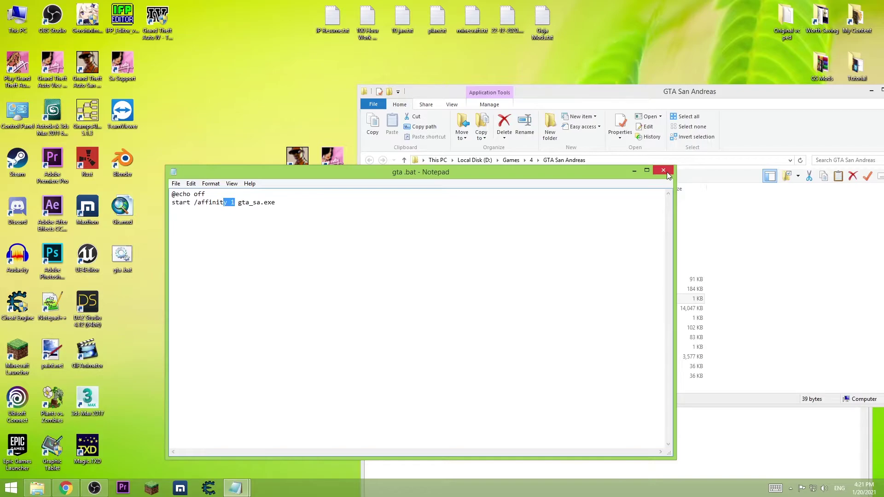
left_click(663, 171)
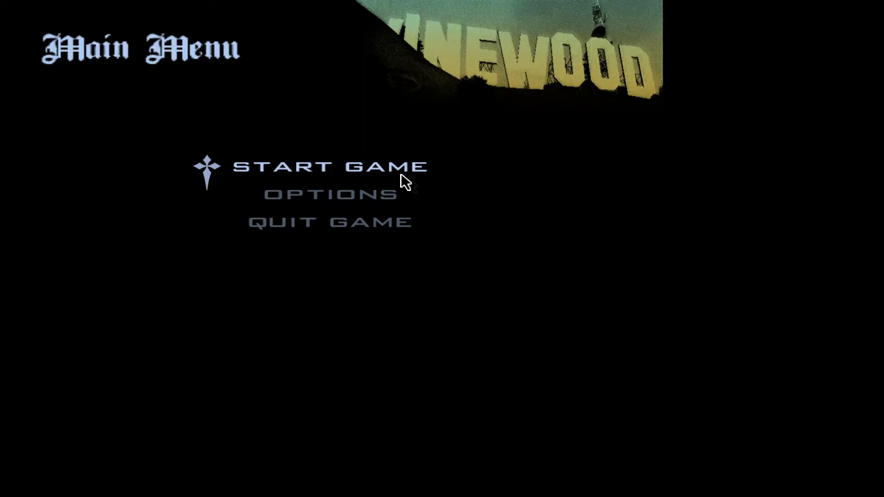
key("super")
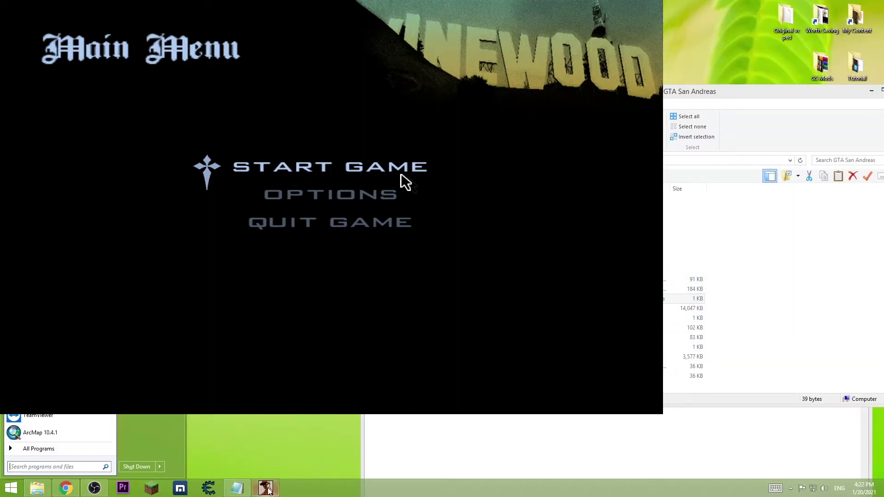
mouse_move(269, 490)
left_click(270, 438)
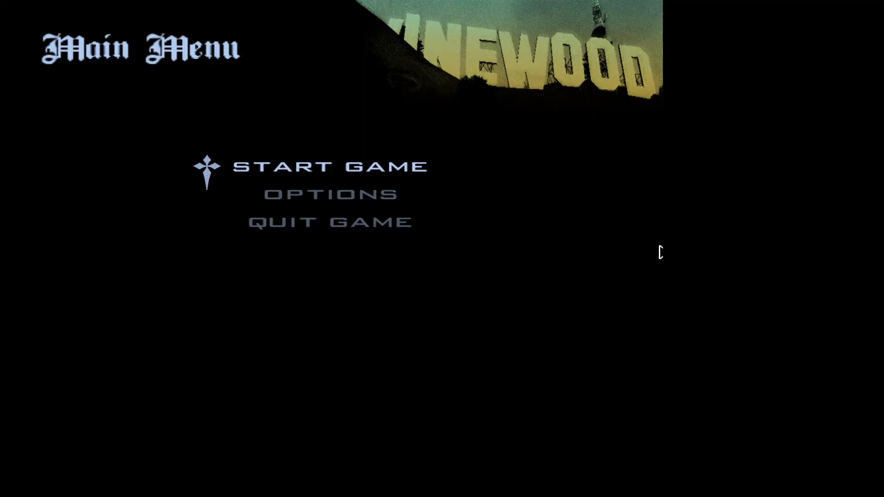
left_click(306, 195)
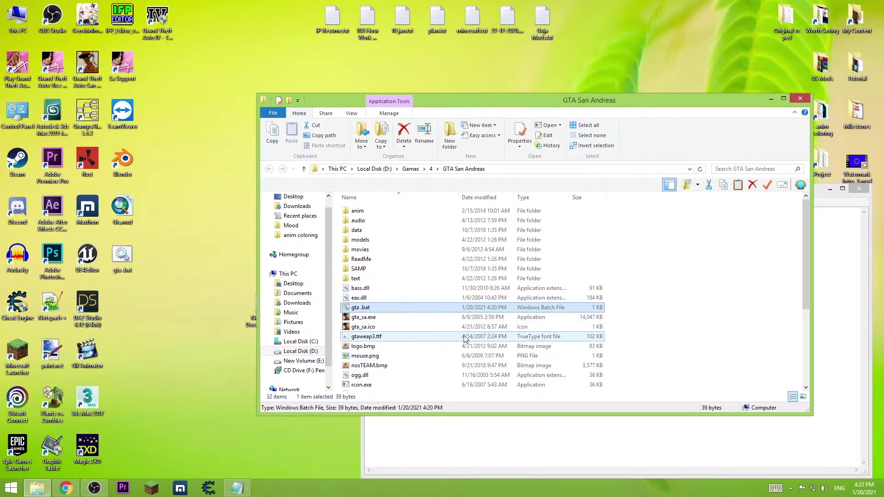
- Copy gta .bat, then move New Text Document and the desktop gta .bat to the Recycle Bin
right_click(364, 307)
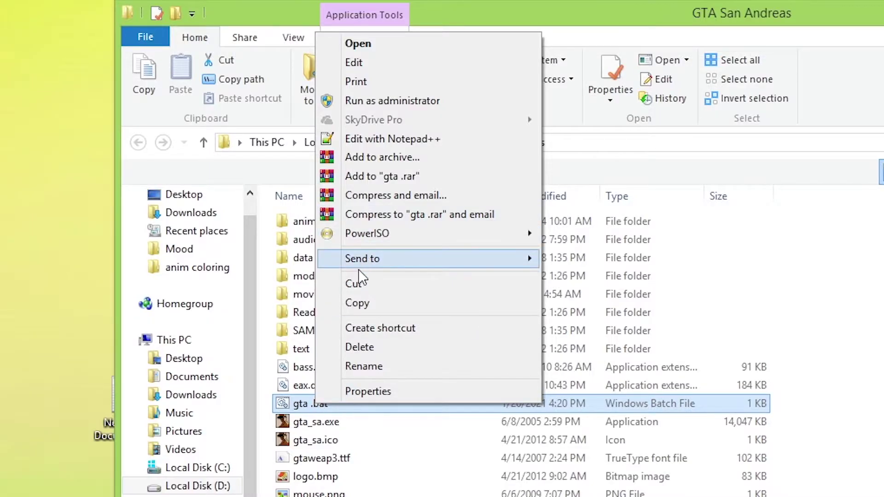
left_click(358, 303)
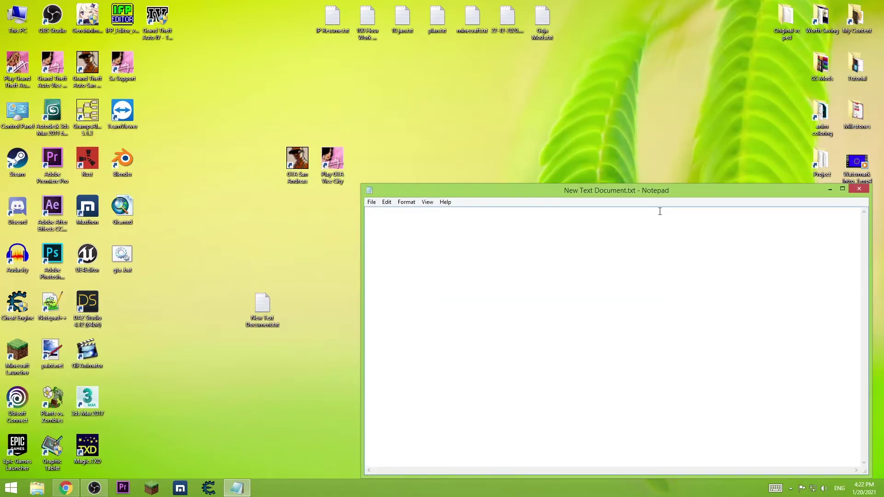
left_click(858, 189)
left_click_drag(263, 305, 856, 447)
left_click_drag(123, 256, 855, 449)
- Paste gta .bat into the Vice City game folder
right_click(331, 170)
left_click(350, 188)
left_click(678, 356)
key("ctrl+v")
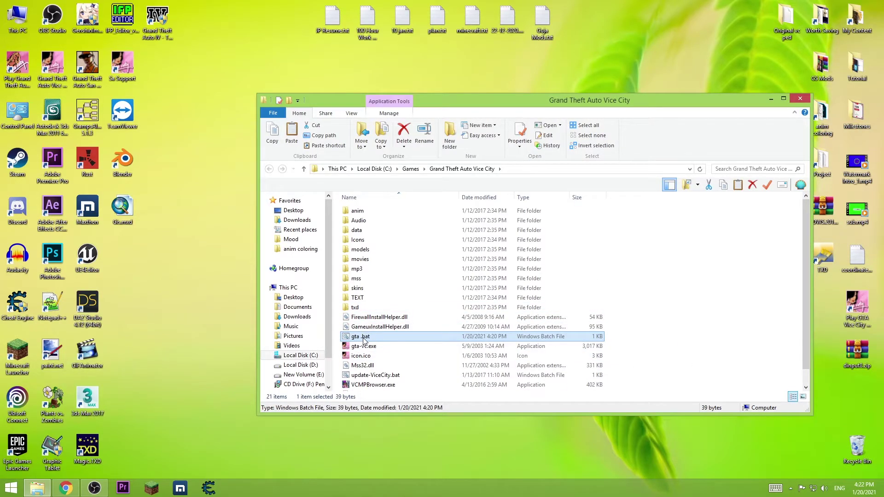
- Edit the Vice City gta .bat, replacing gta_sa.exe with the copied name gta-vc.exe
right_click(361, 340)
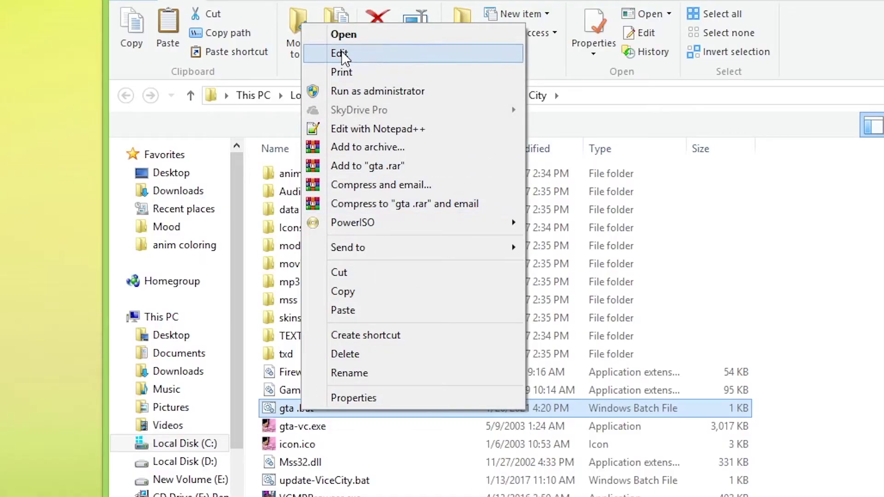
left_click(340, 53)
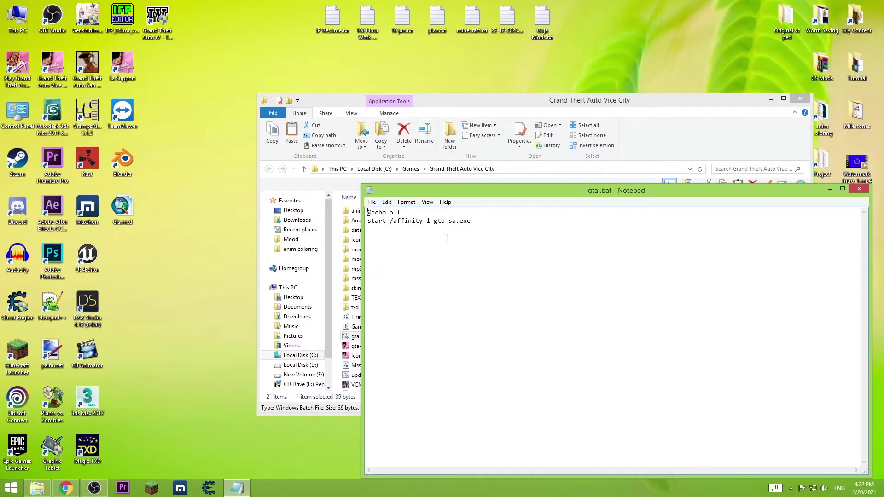
left_click_drag(481, 189, 578, 211)
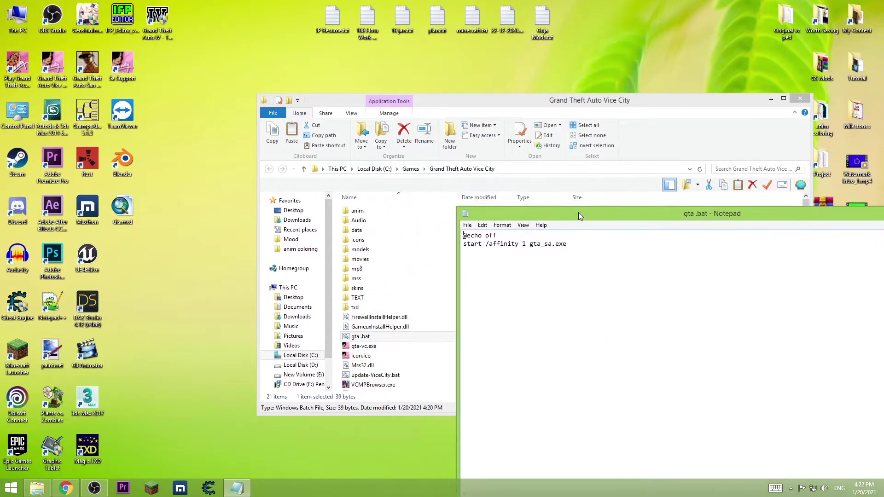
left_click_drag(530, 243, 568, 243)
left_click(364, 346)
left_click(364, 346)
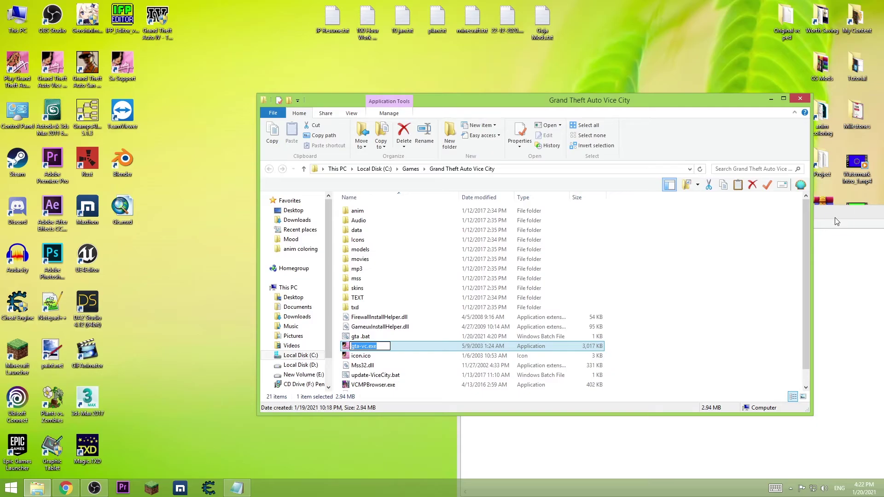
left_click(835, 220)
key("ctrl+v")
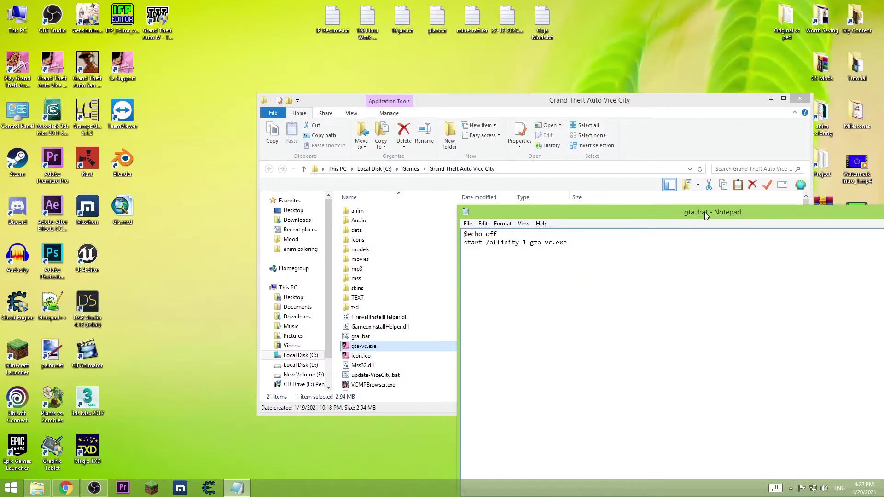
- Save the edited gta .bat and close Notepad
left_click(467, 223)
left_click(486, 257)
left_click_drag(631, 217, 340, 215)
left_click(663, 203)
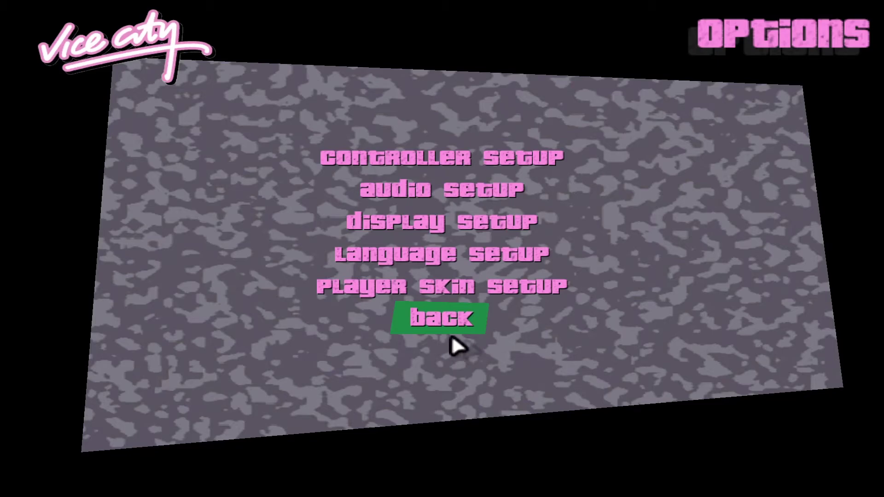
left_click(483, 331)
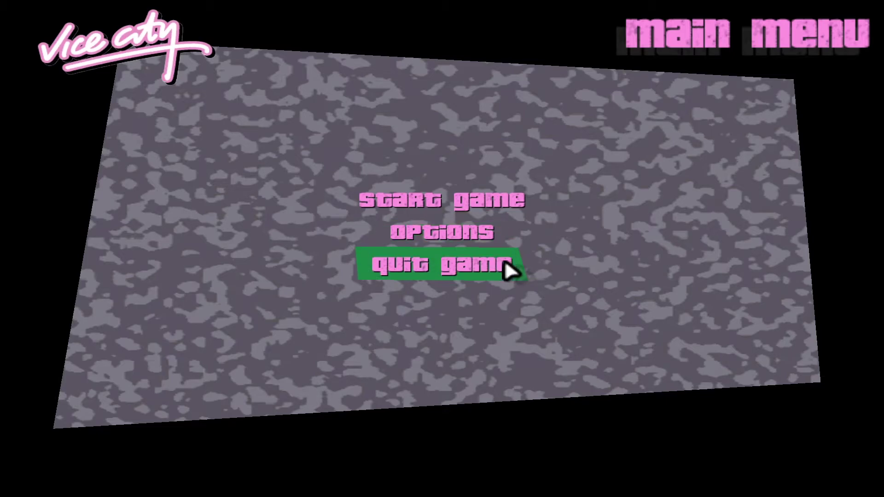
left_click(487, 234)
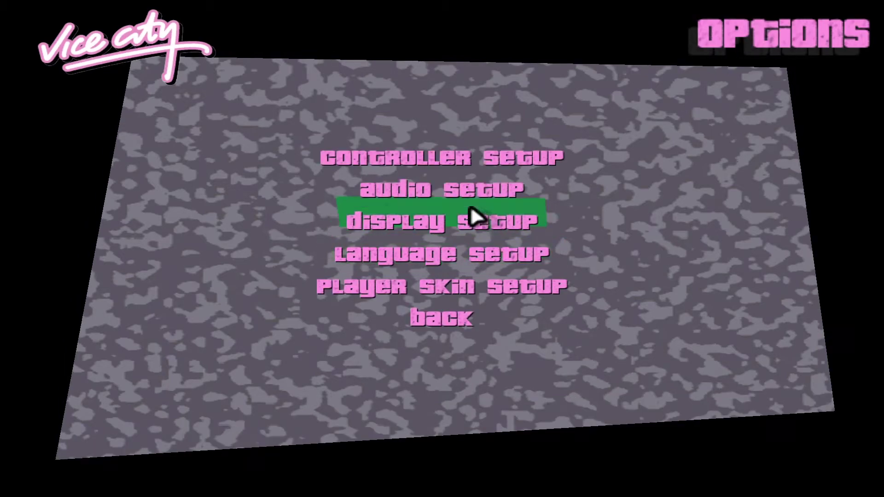
left_click(444, 333)
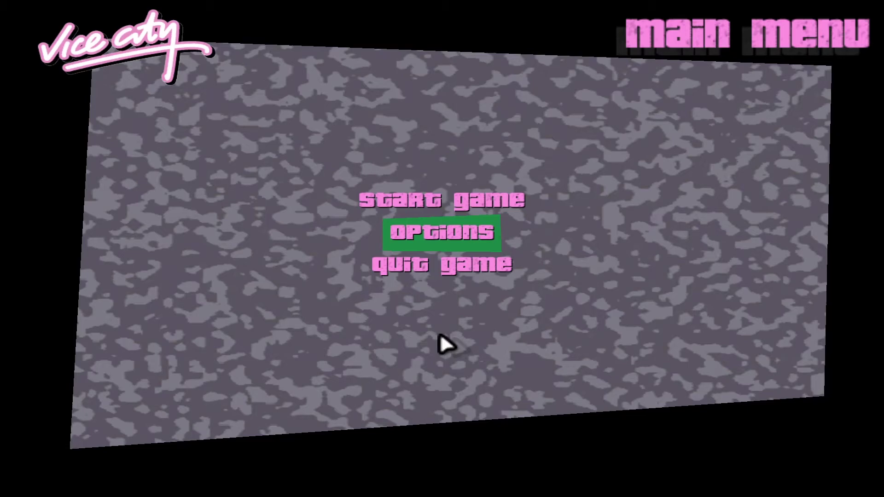
left_click(475, 267)
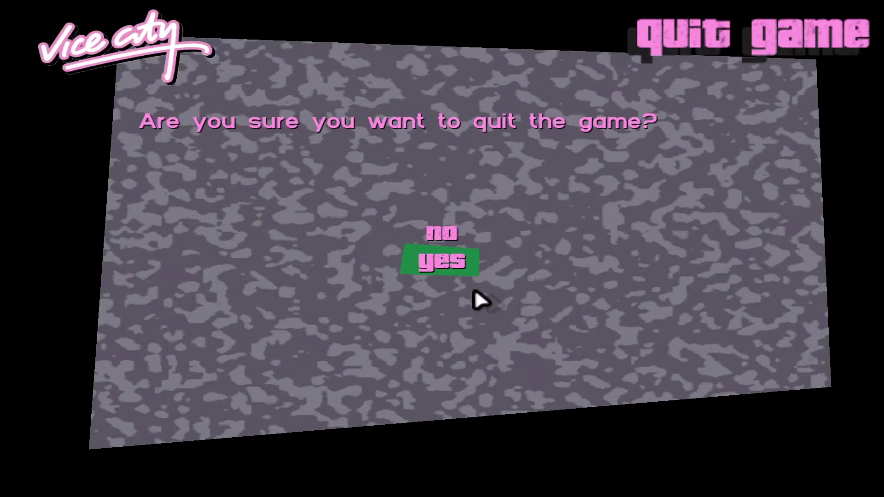
left_click(462, 262)
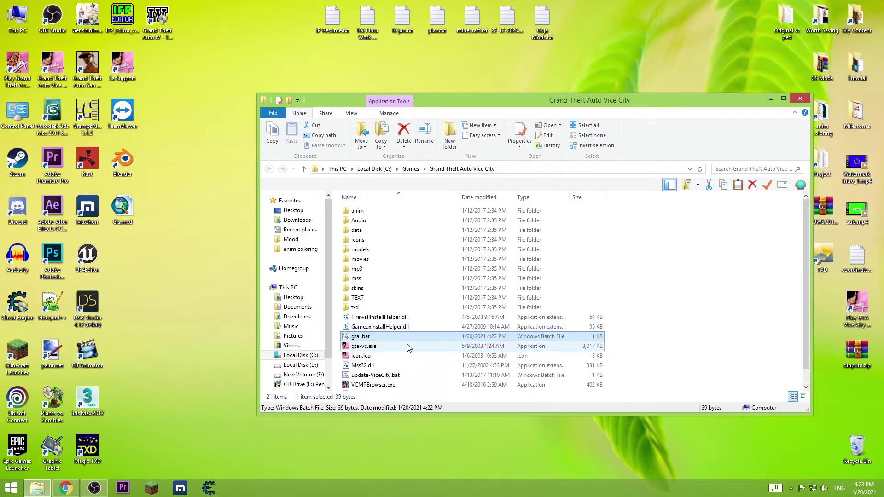
- Rename the Vice City gta .bat to 'Play GTA Vice City'
left_click_drag(456, 98, 604, 115)
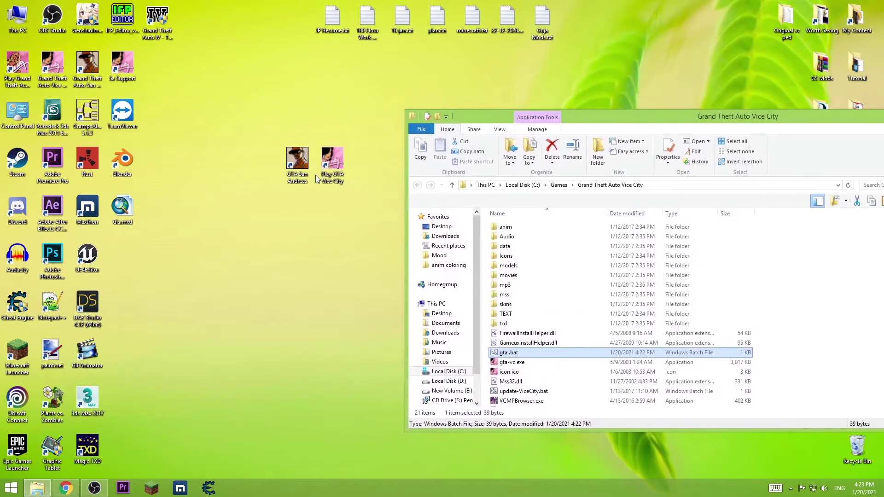
left_click(522, 364)
key("Up")
key("F2")
type("Play GTA Vice City")
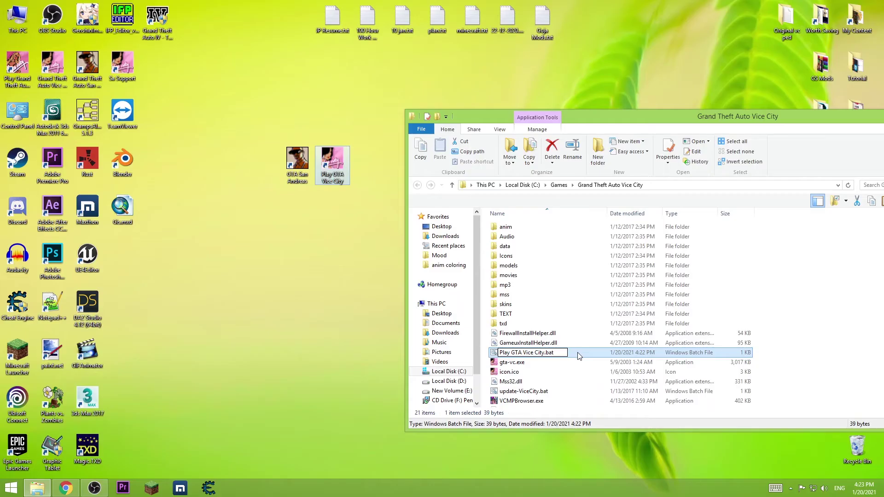
key("Return")
left_click(399, 299)
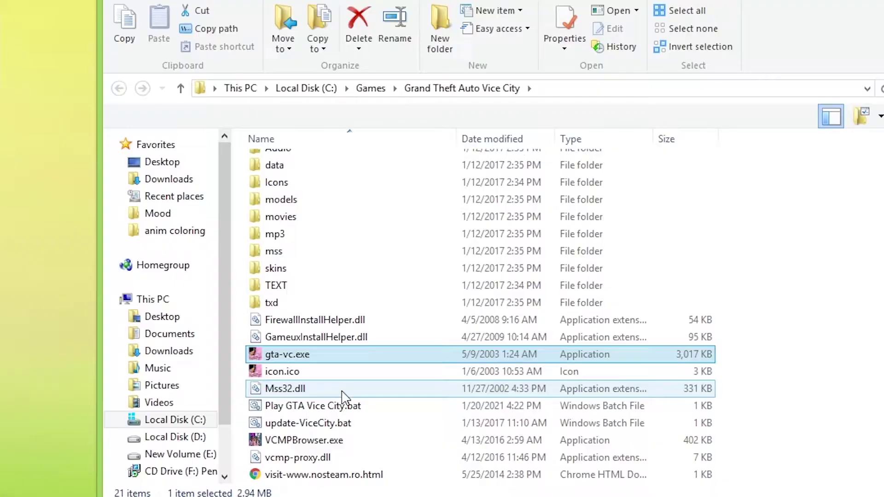
- Send a desktop shortcut of Play GTA Vice City.bat, place it beside San Andreas, and name it 'Play GTA Vice City'
right_click(324, 405)
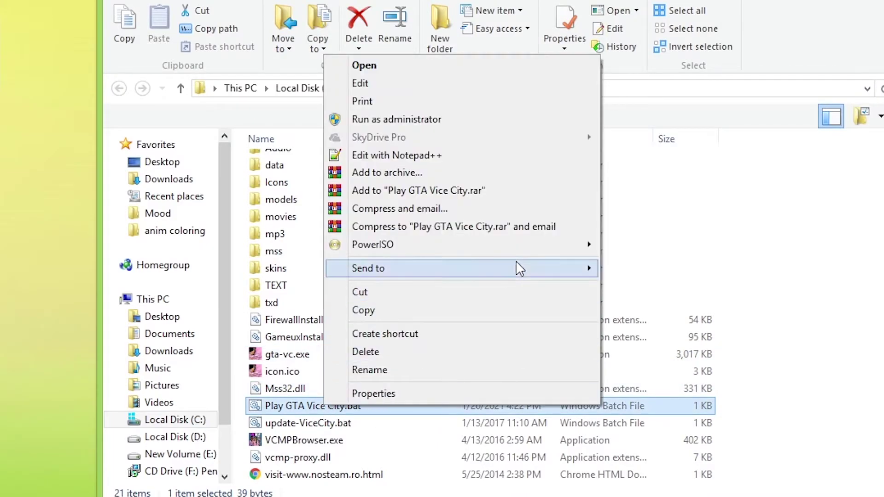
mouse_move(516, 262)
left_click(671, 286)
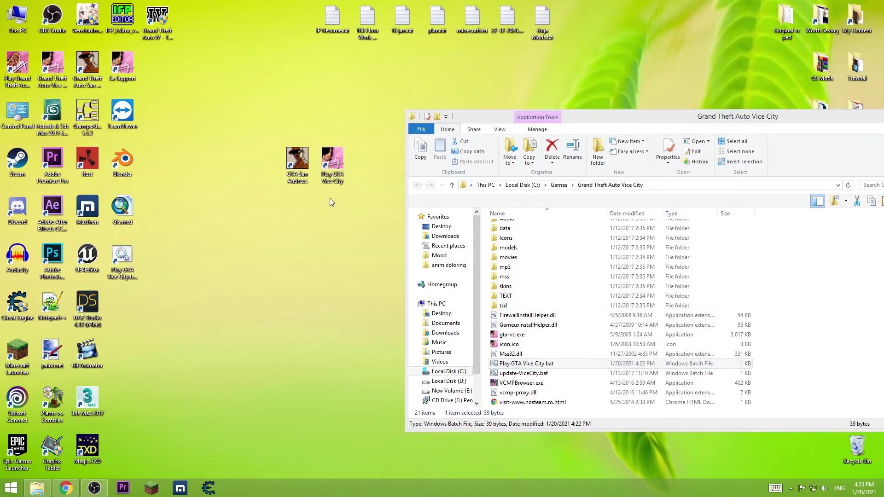
left_click_drag(122, 258, 339, 181)
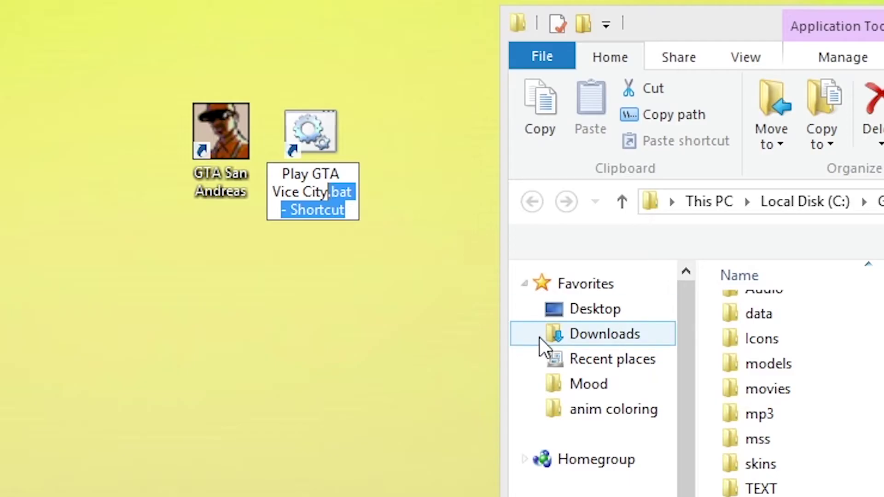
key("Delete")
key("Return")
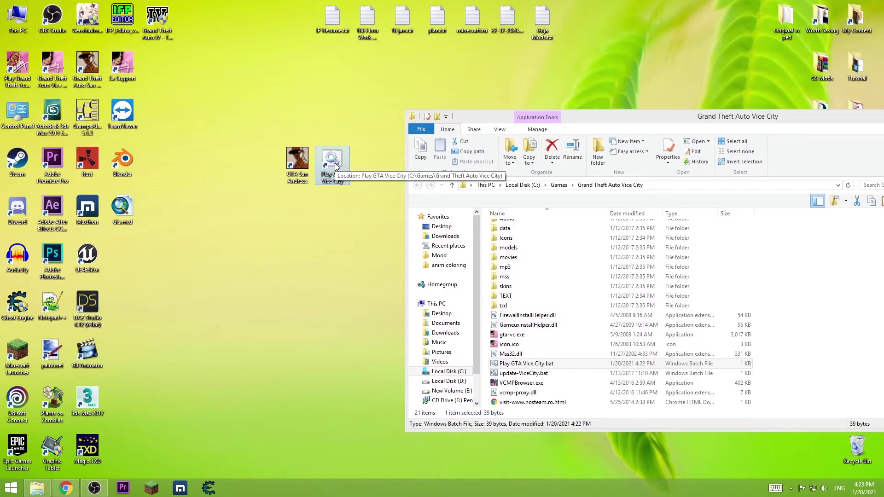
- Open Change Icon for the Play GTA Vice City shortcut and browse into C:\Program Files (x86)
right_click(335, 167)
left_click(387, 377)
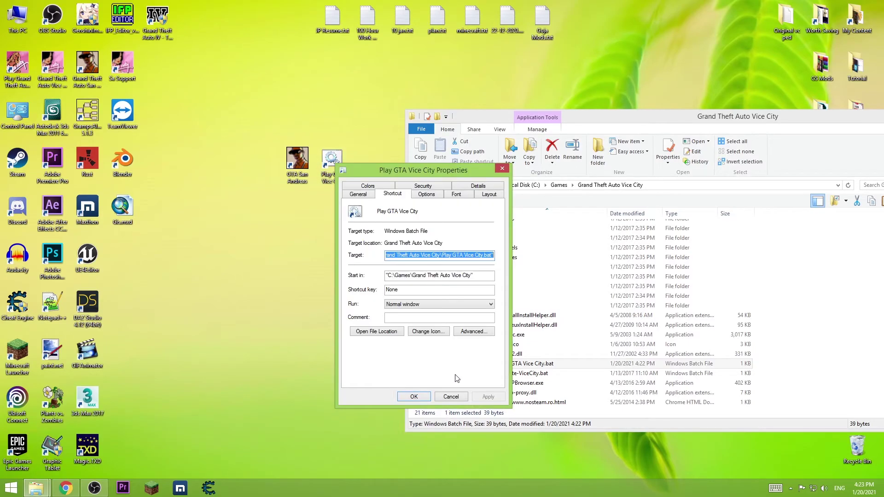
left_click(419, 331)
left_click(536, 247)
left_click(480, 244)
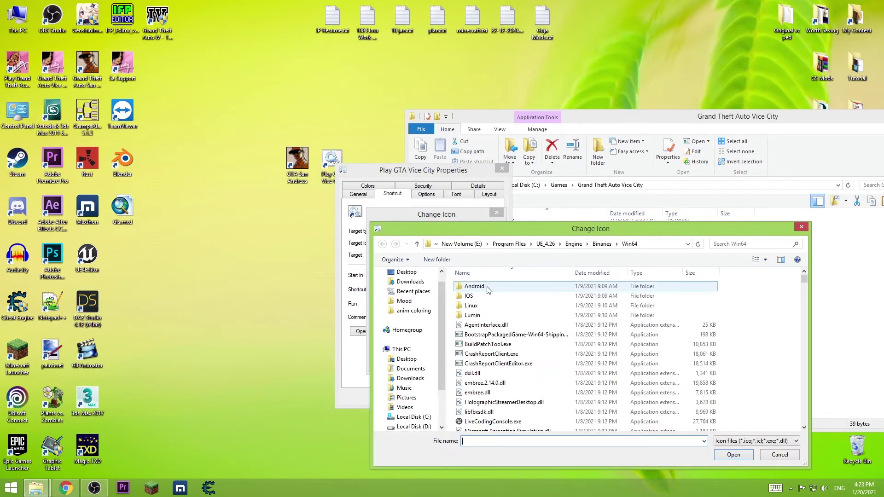
left_click(412, 347)
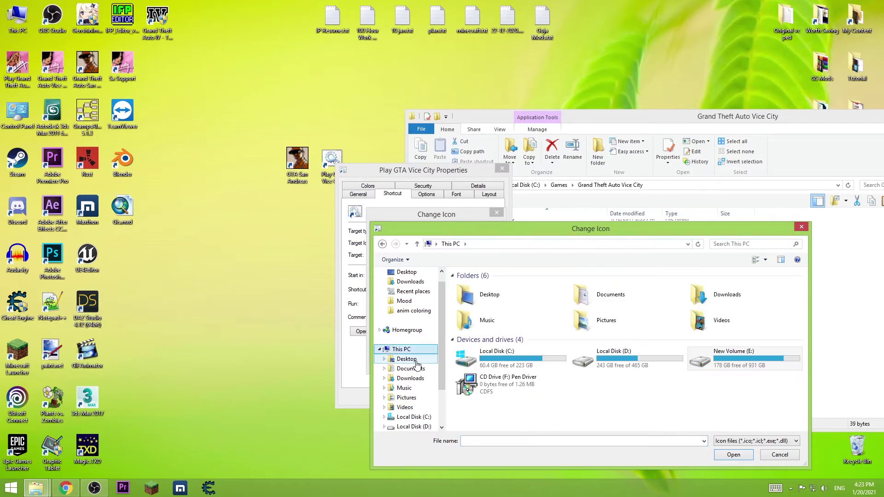
double_click(529, 355)
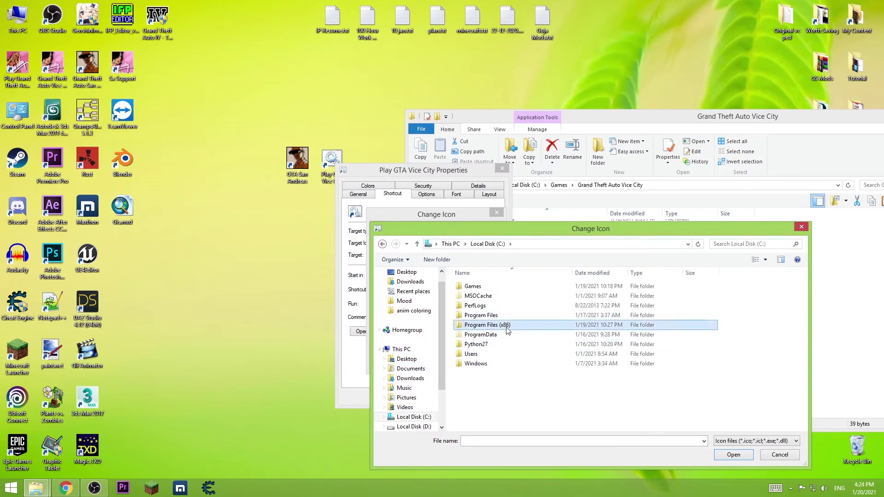
double_click(506, 330)
scroll(497, 336, "down", 8)
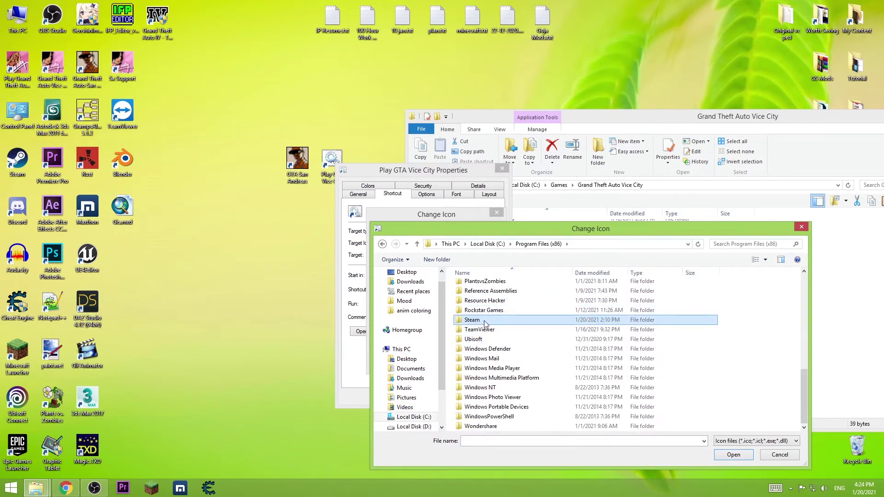
- Apply the icon from Rockstar Games\Grand Theft Auto Vice City\gta-vc.exe and refresh the desktop
double_click(483, 310)
double_click(484, 285)
scroll(493, 378, "down", 5)
left_click(477, 387)
left_click(734, 454)
left_click(445, 362)
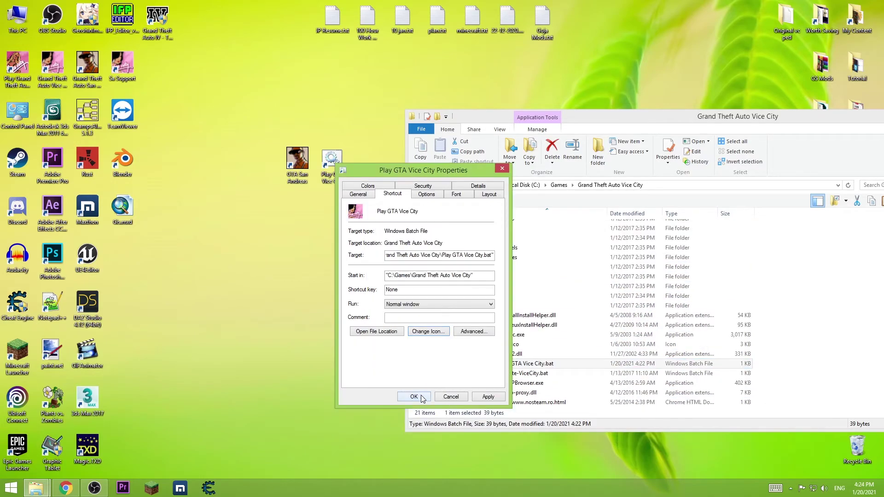
left_click(414, 396)
right_click(317, 254)
left_click(350, 279)
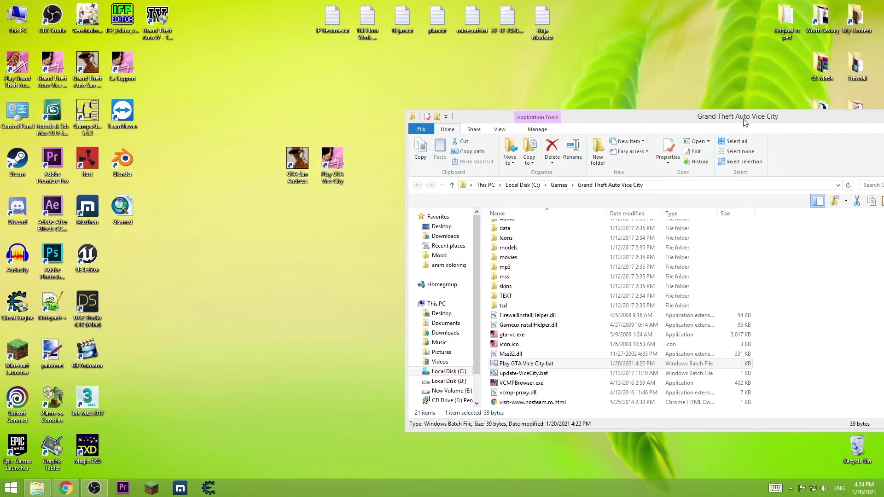
- Close the Vice City folder and send a gta .bat shortcut from the San Andreas folder to the desktop
left_click_drag(739, 120, 585, 168)
left_click(798, 165)
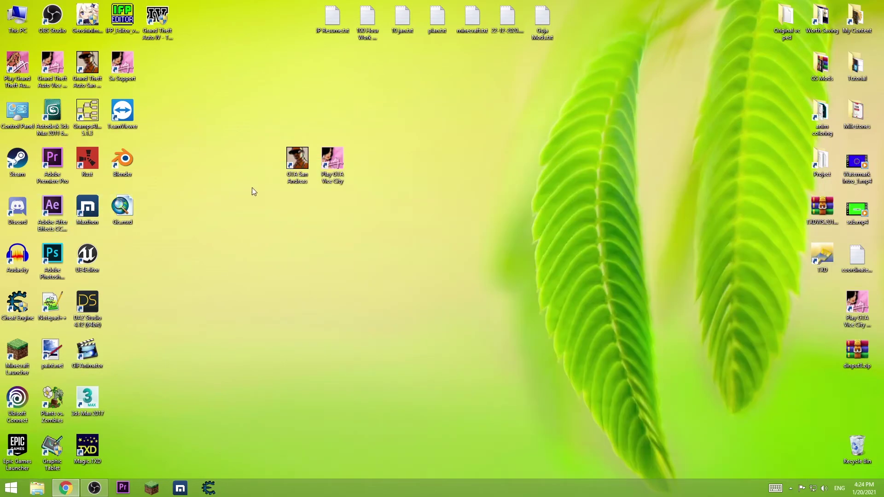
right_click(292, 165)
left_click(328, 190)
left_click_drag(451, 160, 595, 116)
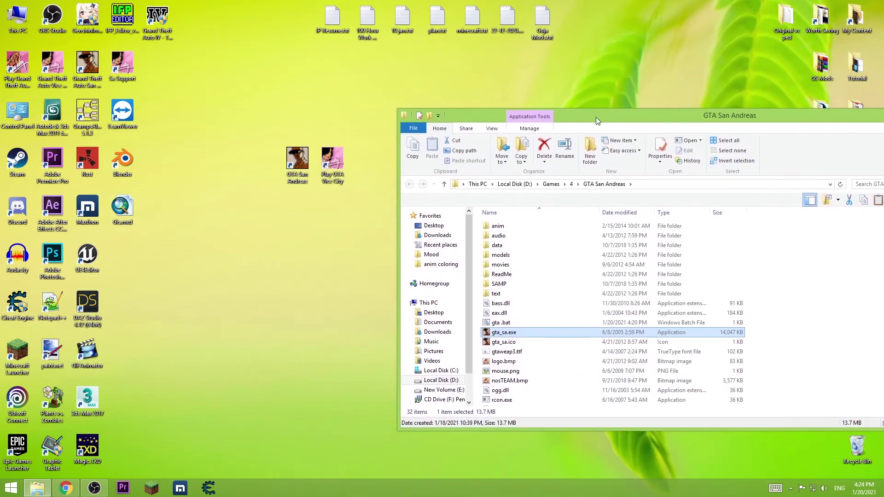
right_click(504, 323)
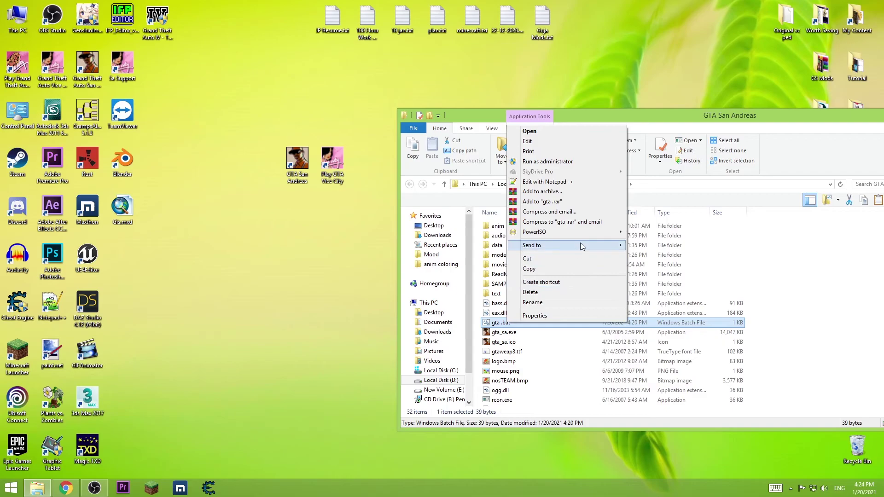
mouse_move(594, 247)
left_click(670, 255)
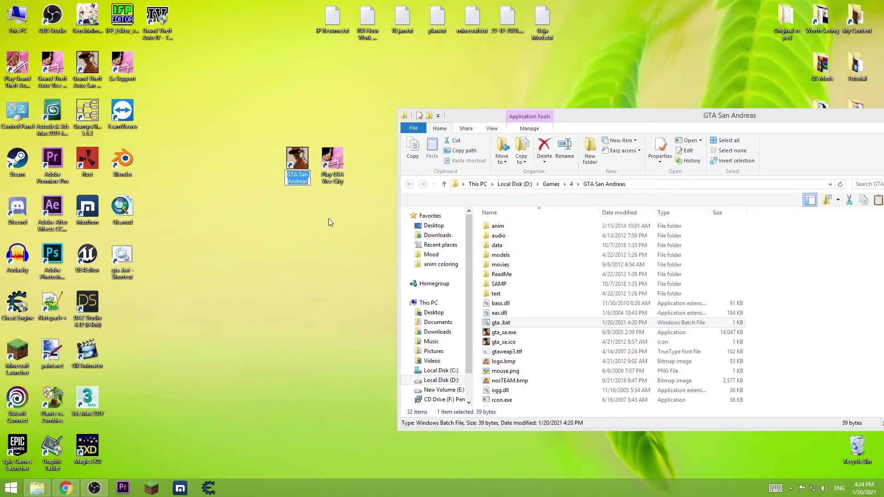
- Delete the old San Andreas shortcut, put the new one in its place, and name it 'GTA San Andreas'
left_click(291, 169)
key("Delete")
left_click_drag(139, 256, 315, 167)
key("F2")
type("GTA San Andreas")
key("Return")
- Open Change Icon for the GTA San Andreas shortcut and browse up to This PC
right_click(300, 164)
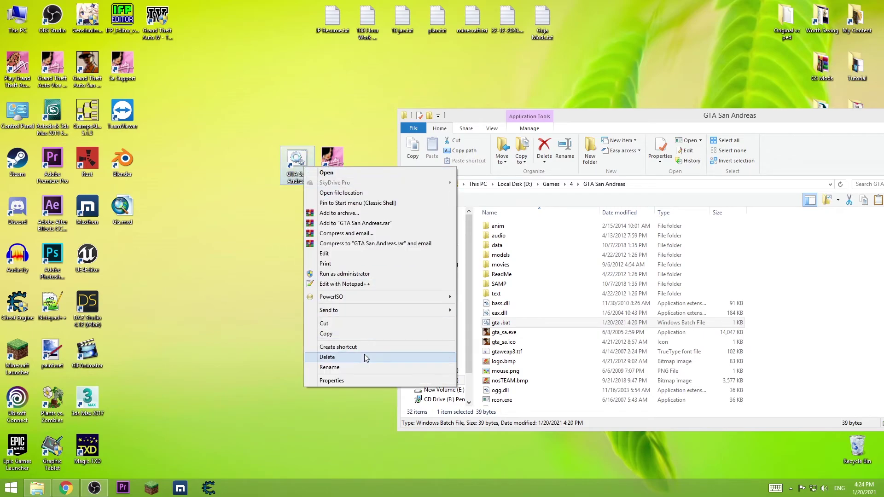
left_click(368, 383)
left_click(397, 335)
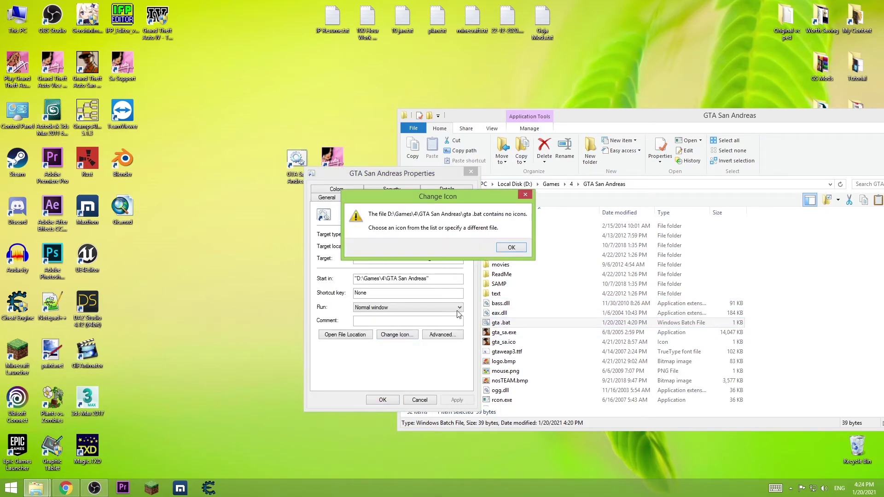
left_click(511, 247)
left_click(454, 241)
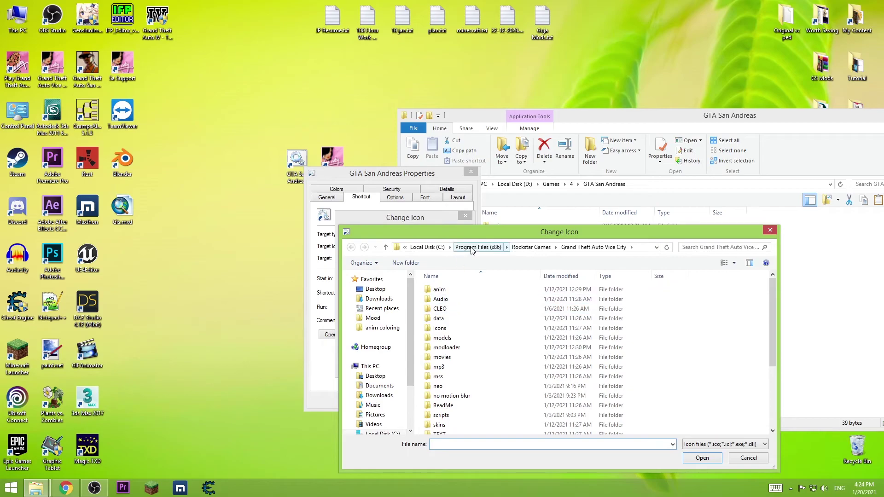
left_click(456, 247)
left_click(419, 247)
- Apply the icon from D:\Games\4\GTA San Andreas\gta_sa.exe to the shortcut
double_click(563, 359)
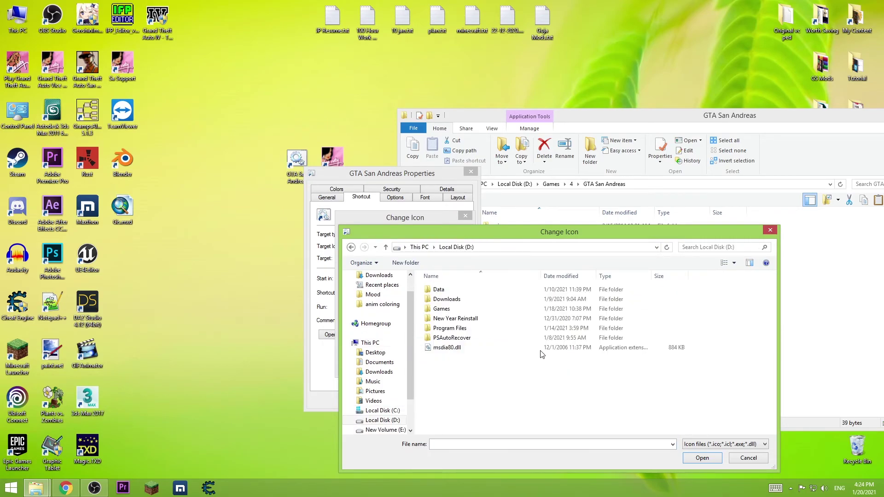
double_click(462, 311)
double_click(445, 290)
double_click(448, 290)
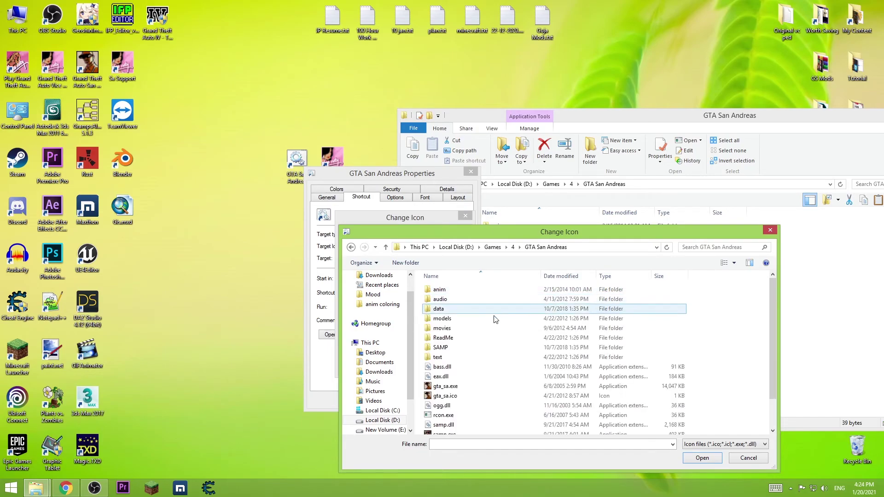
left_click(465, 386)
left_click(701, 458)
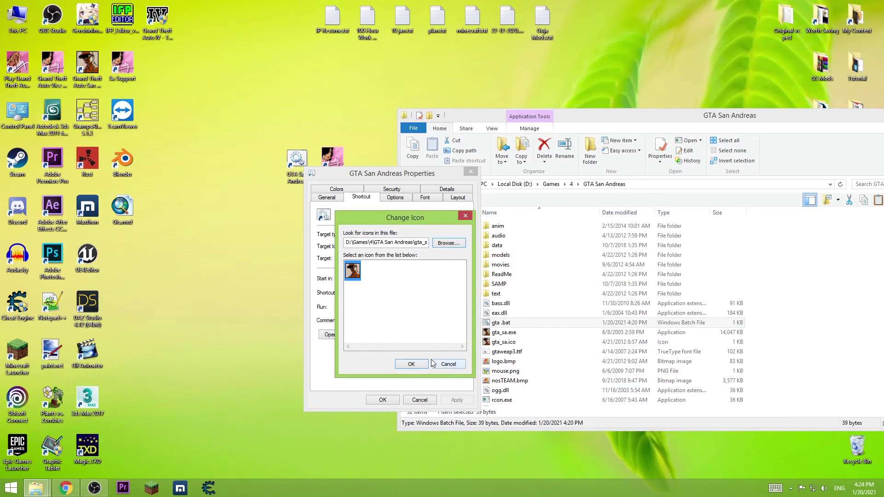
left_click(411, 364)
left_click(383, 399)
left_click(300, 264)
left_click_drag(753, 121, 583, 130)
- Close the San Andreas folder, refresh the desktop, and drag dinput8.zip from the right edge to the centre
left_click(769, 119)
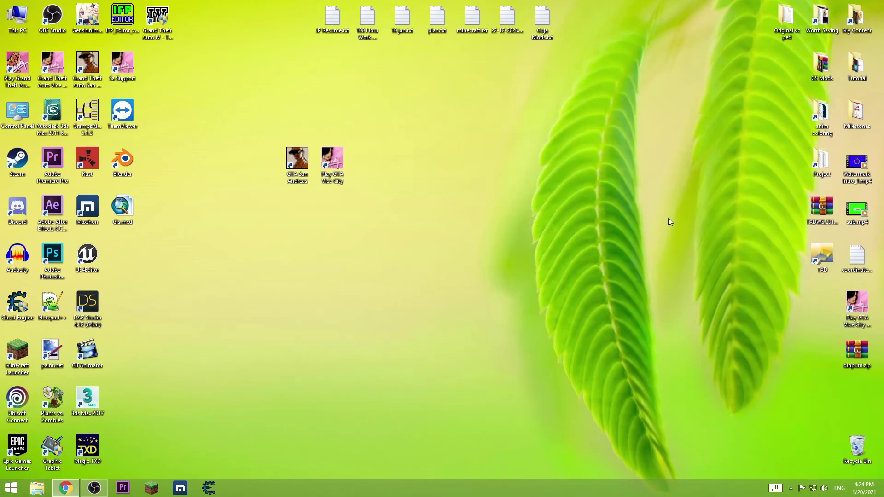
right_click(488, 243)
left_click(511, 267)
left_click_drag(398, 240, 218, 133)
left_click(438, 291)
right_click(421, 278)
left_click(447, 309)
left_click_drag(844, 360, 530, 219)
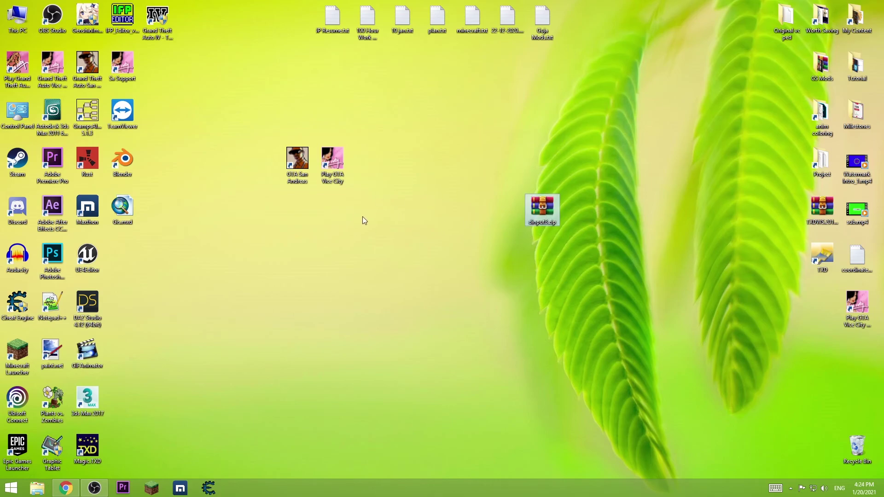